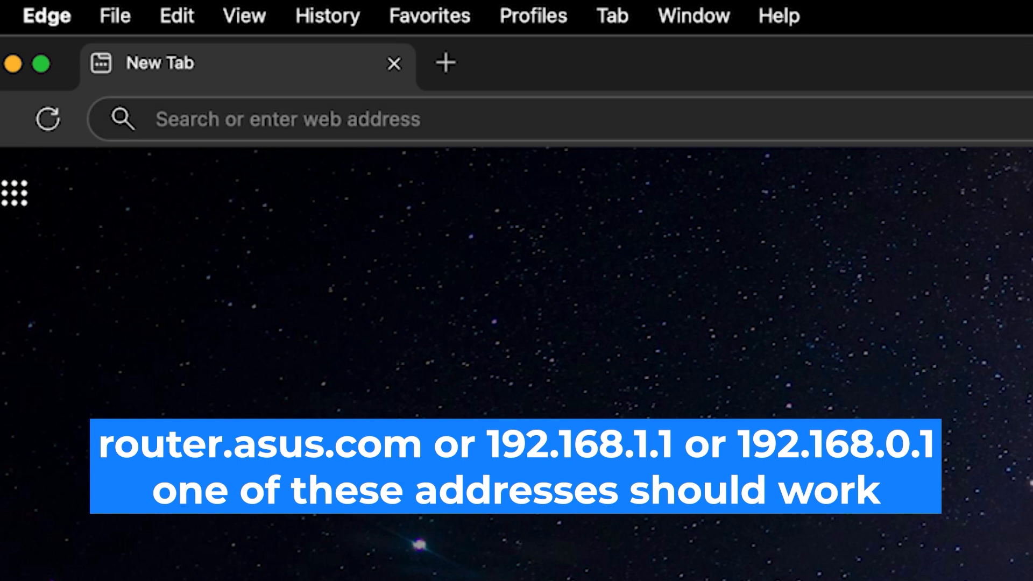
- Load the router's login page from its local address 192.168.0.1 in Edge
{"action": "key", "text": "super+l"}
{"action": "type", "text": "192"}
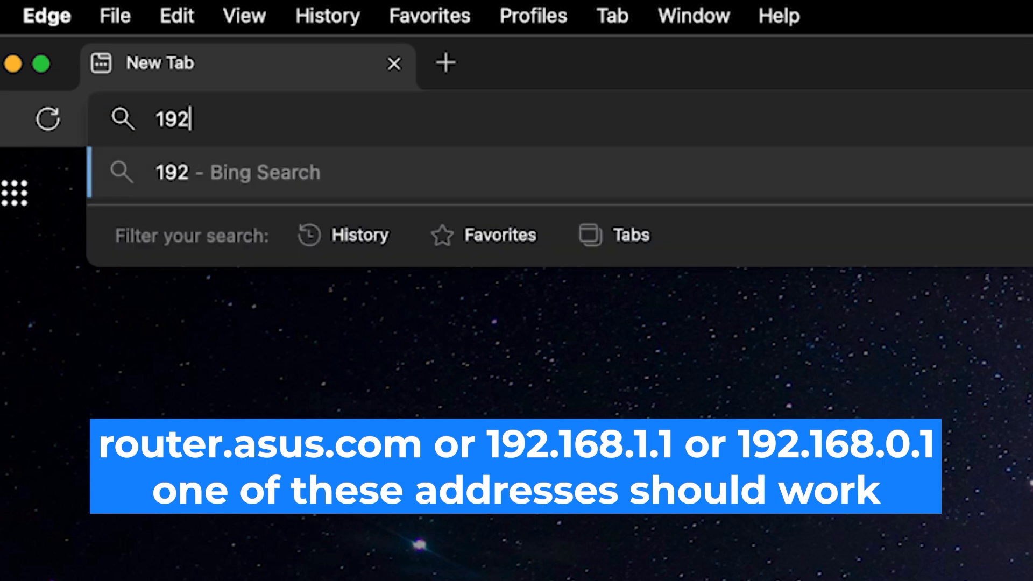
{"action": "type", "text": ".168.0"}
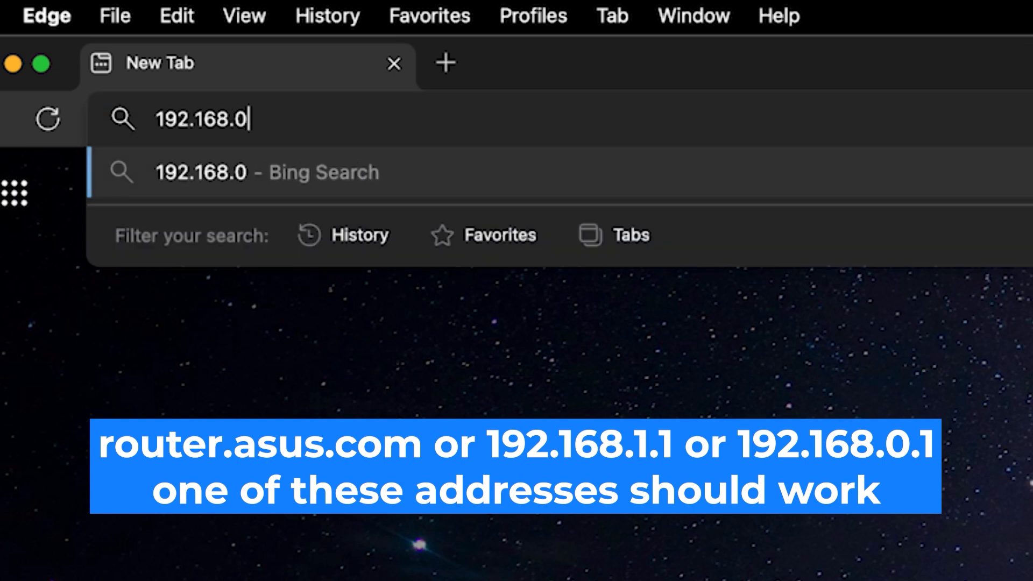
{"action": "type", "text": ".1"}
{"action": "key", "text": "Return"}
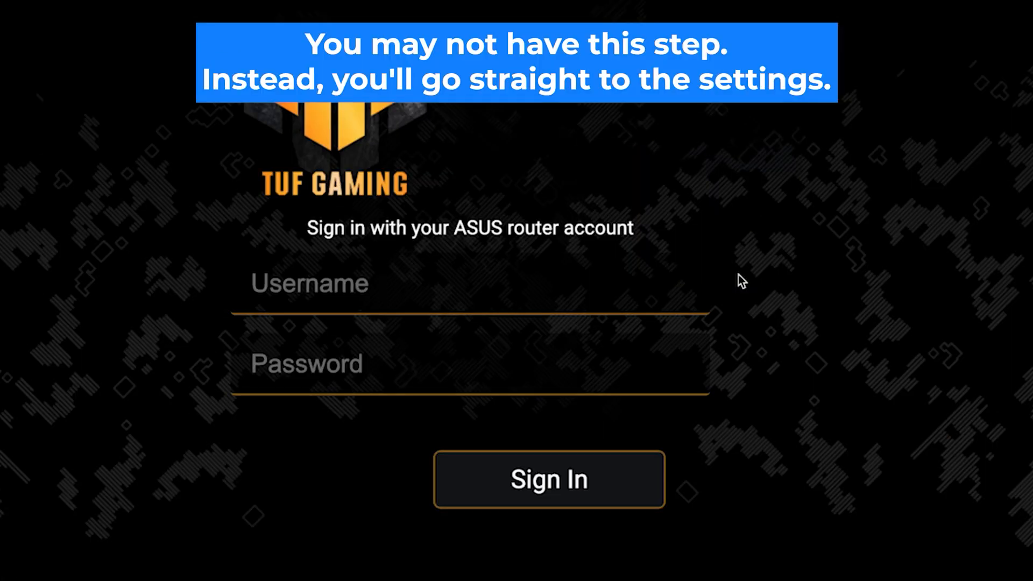
- Sign in to the router as admin with its password
{"action": "left_click", "coordinate": [638, 297]}
{"action": "type", "text": "ad"}
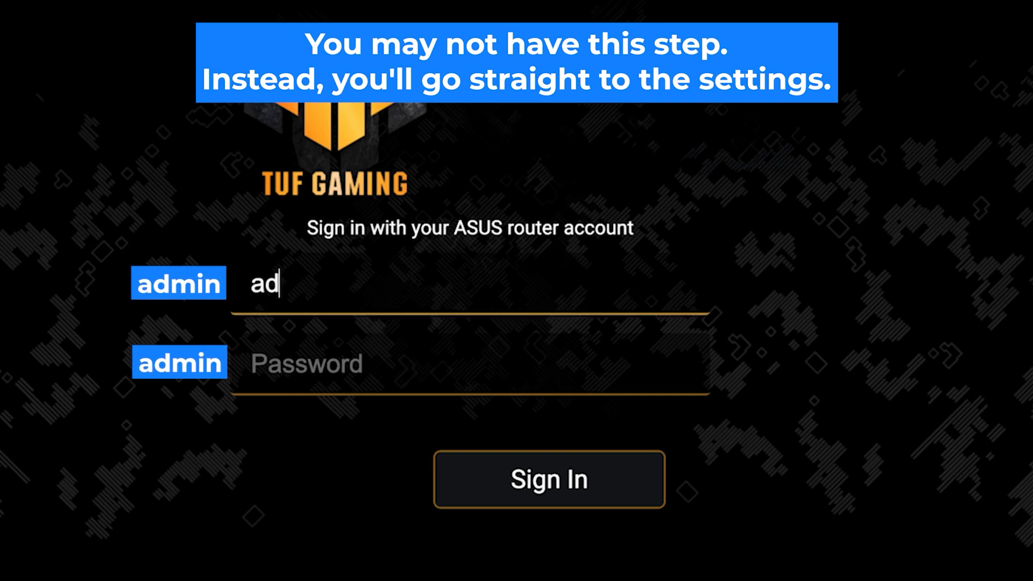
{"action": "type", "text": "min"}
{"action": "key", "text": "Tab"}
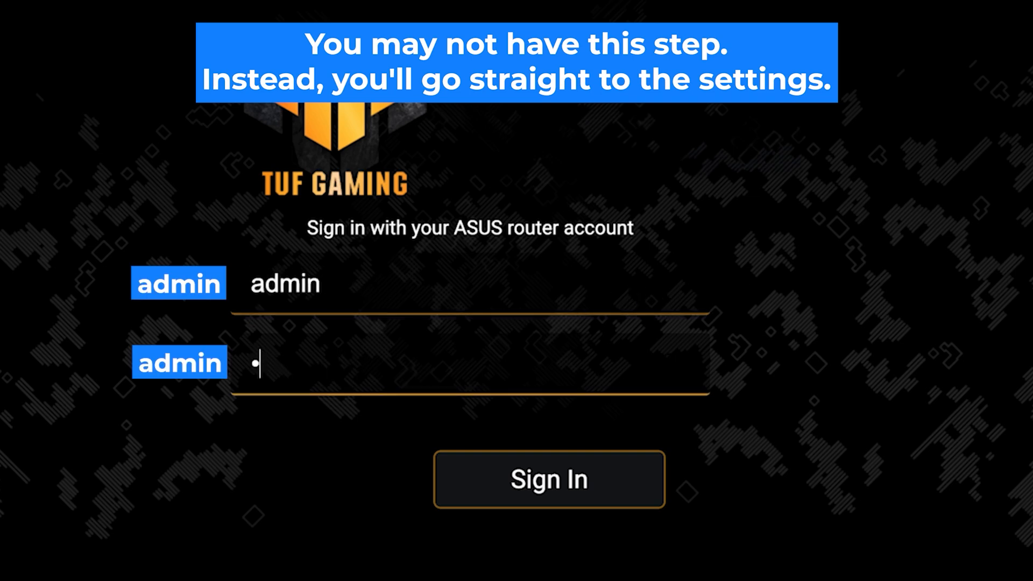
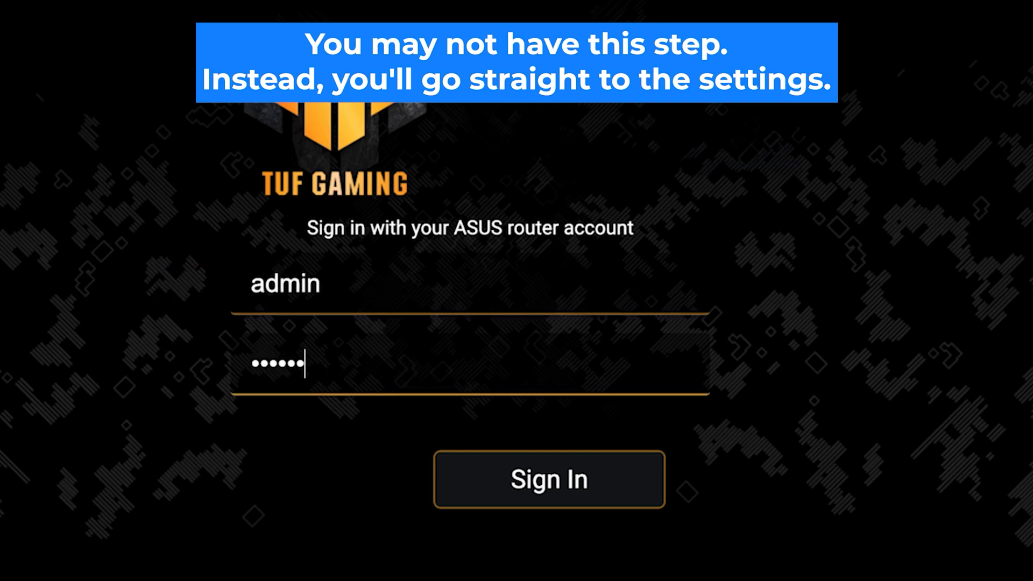
{"action": "left_click", "coordinate": [556, 493]}
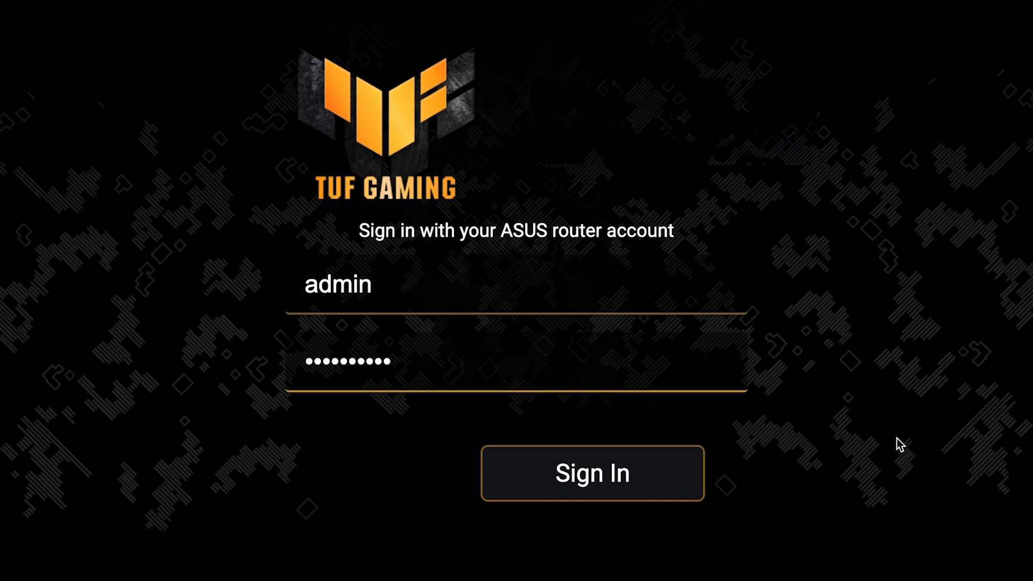
- Retry the admin sign-in after the connection error and reach the setup wizard
{"action": "left_click", "coordinate": [599, 489]}
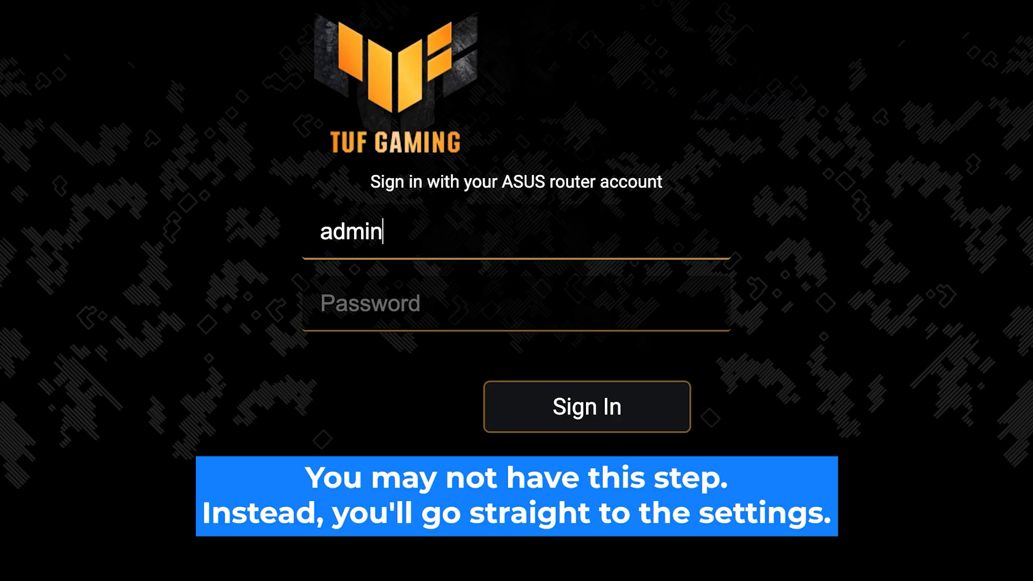
{"action": "key", "text": "Tab"}
{"action": "type", "text": "a"}
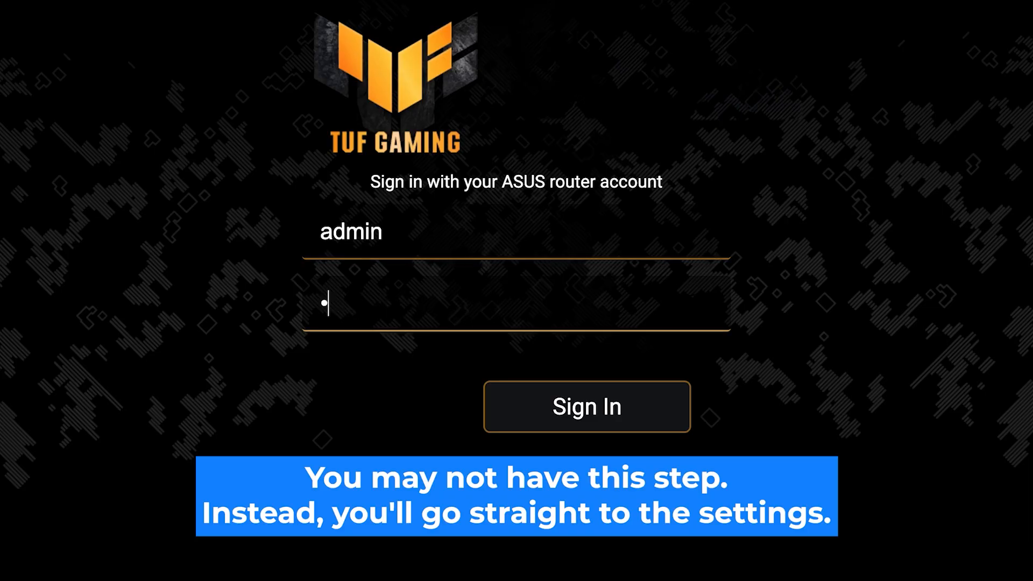
{"action": "type", "text": "******"}
{"action": "type", "text": "***"}
{"action": "left_click", "coordinate": [592, 420]}
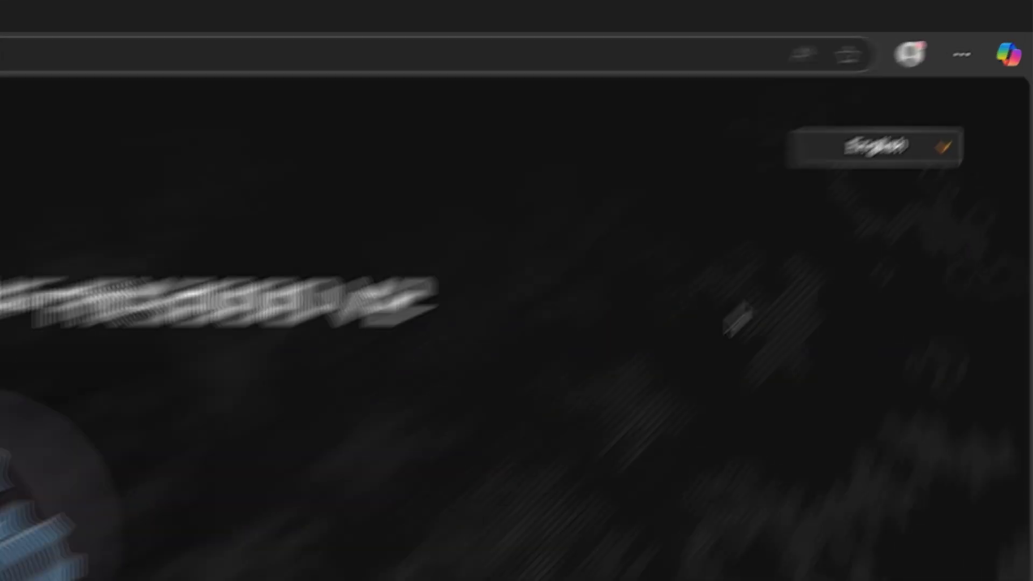
- Check the interface language is English and answer that the ISP has no special requirements
{"action": "left_click", "coordinate": [980, 94]}
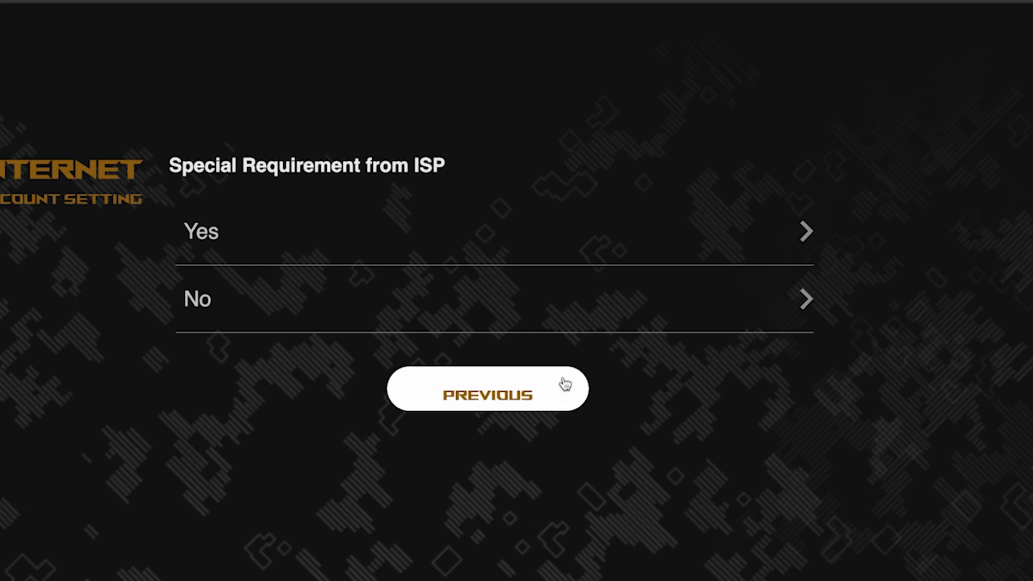
{"action": "left_click", "coordinate": [285, 303]}
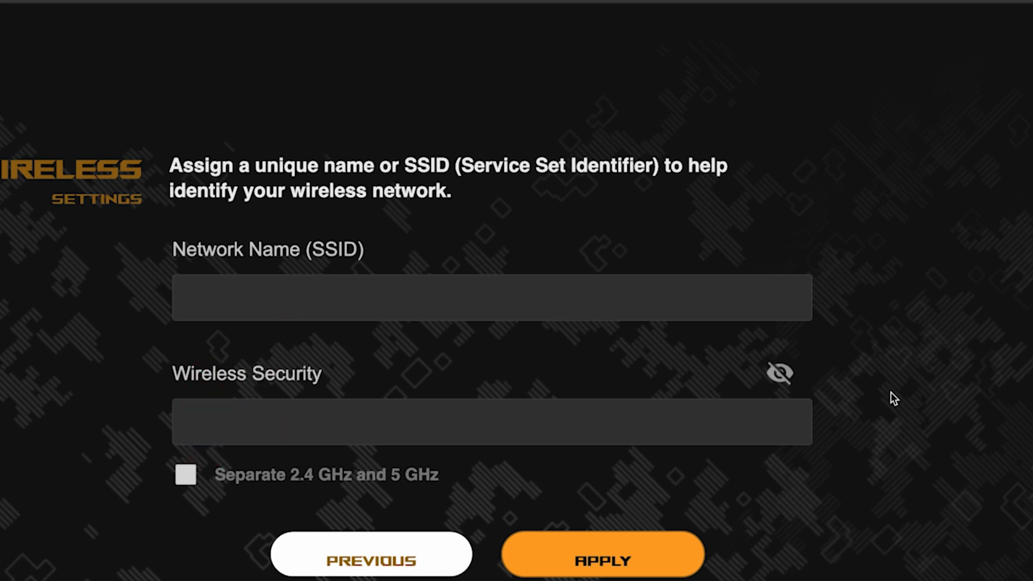
- Split the bands into asus (2.4 GHz) and asus_5G networks with passwords and apply them
{"action": "left_click", "coordinate": [184, 477]}
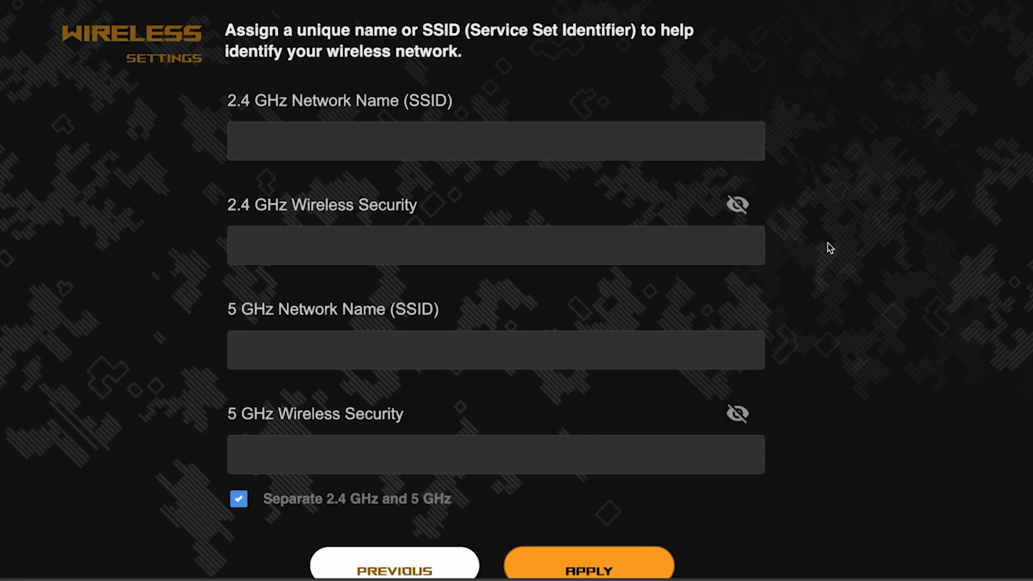
{"action": "left_click", "coordinate": [454, 141]}
{"action": "type", "text": "a"}
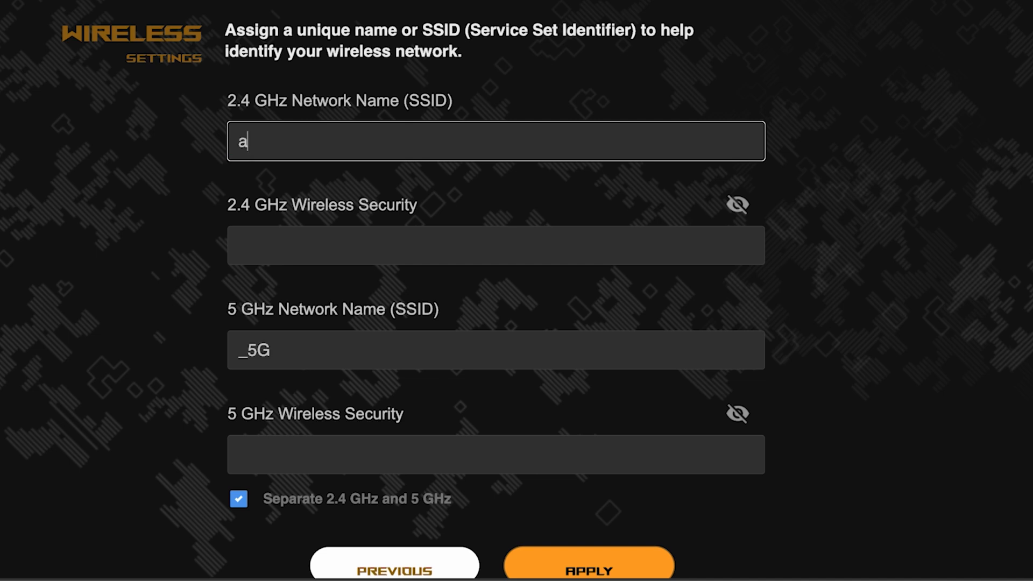
{"action": "type", "text": "sus"}
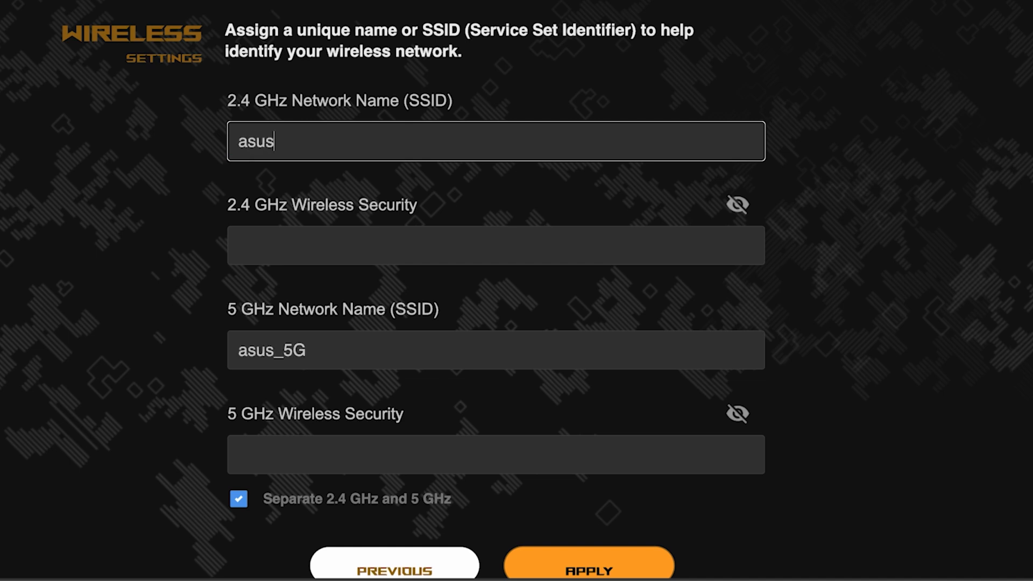
{"action": "left_click", "coordinate": [394, 236]}
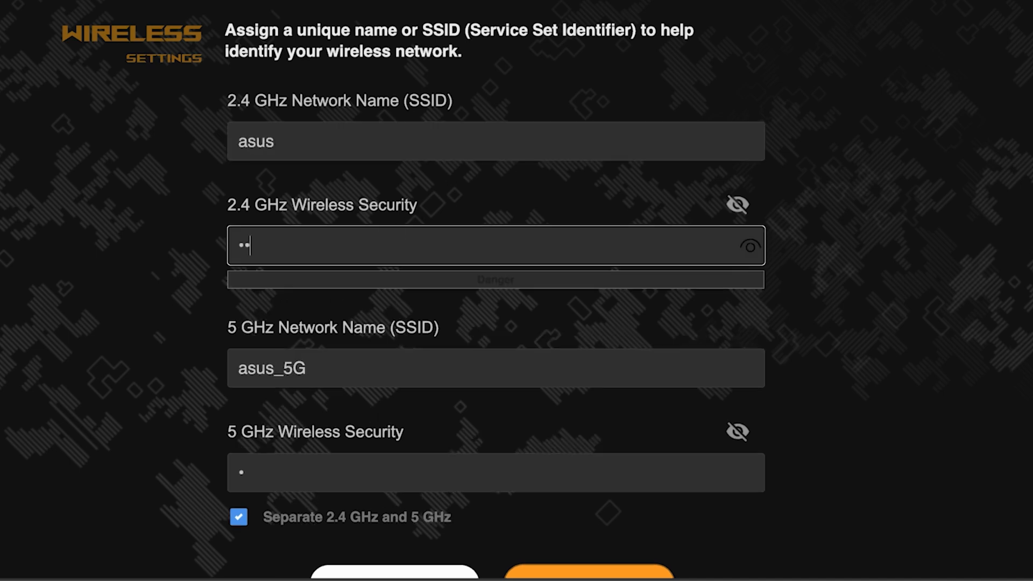
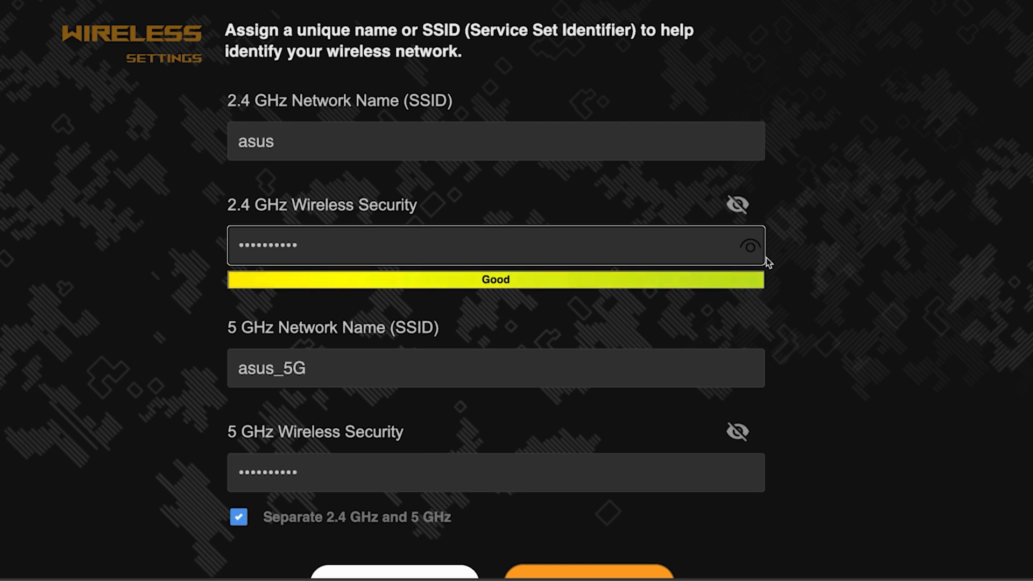
{"action": "left_click", "coordinate": [751, 247]}
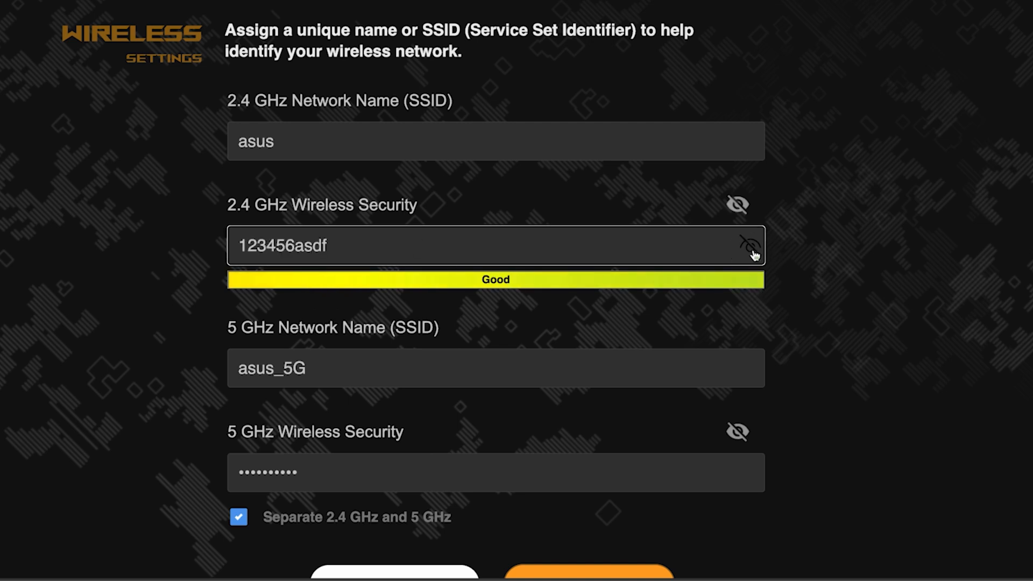
{"action": "left_click", "coordinate": [750, 247]}
{"action": "scroll", "coordinate": [837, 311], "scroll_direction": "down", "scroll_amount": 2}
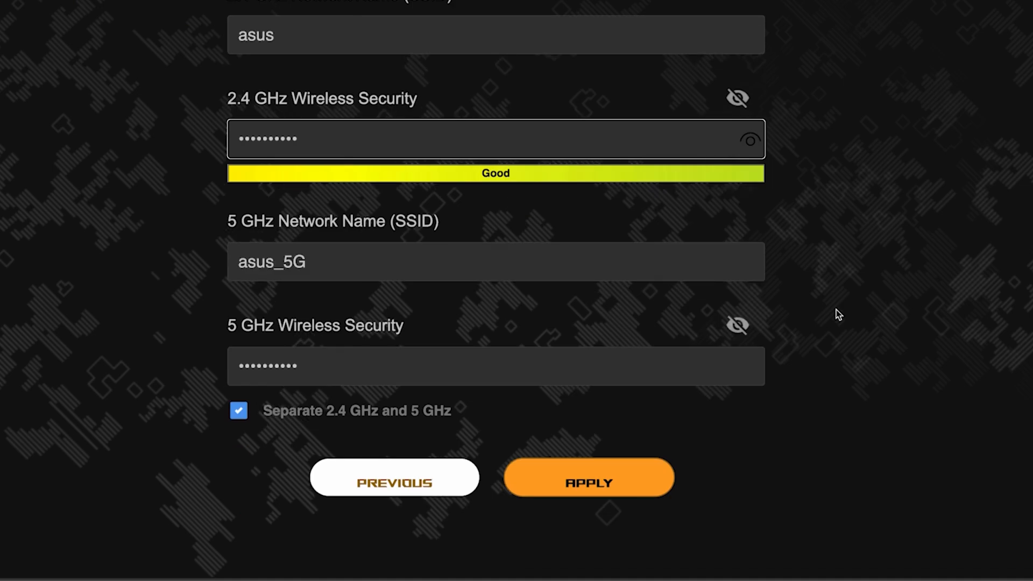
{"action": "scroll", "coordinate": [838, 314], "scroll_direction": "down", "scroll_amount": 2}
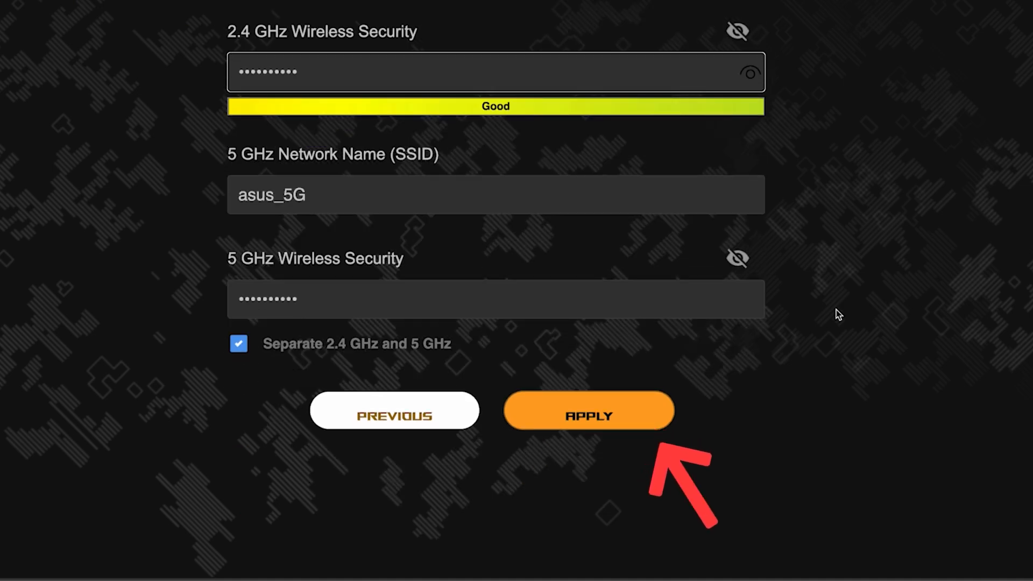
{"action": "left_click", "coordinate": [602, 415]}
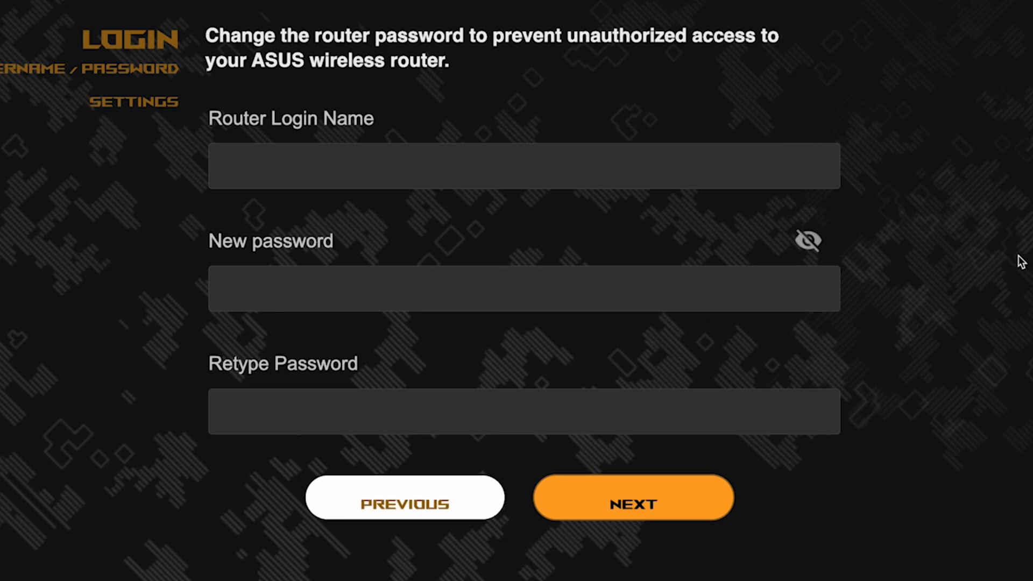
- Set the router login name to admin with a new, confirmed password and submit it
{"action": "left_click", "coordinate": [651, 168]}
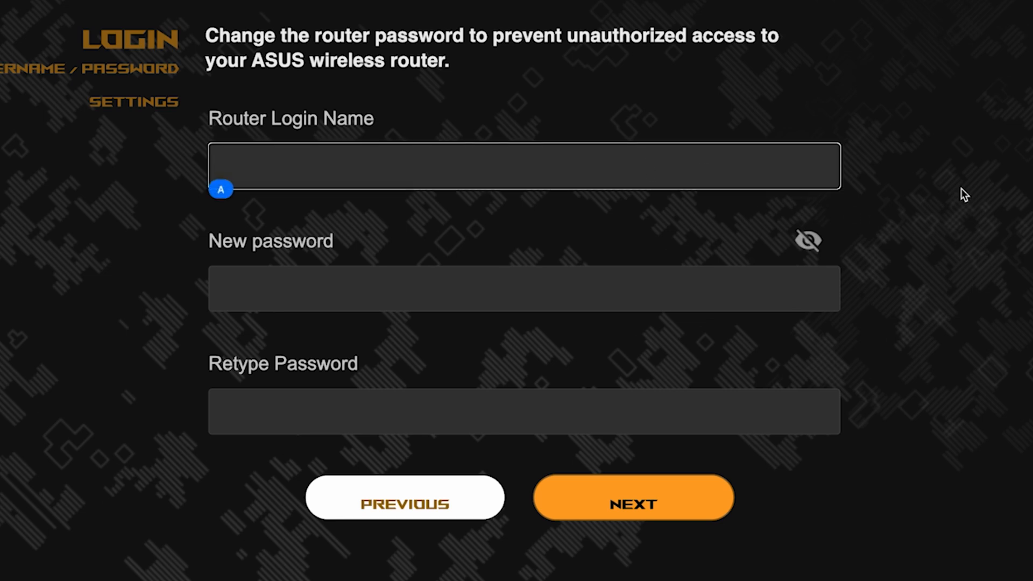
{"action": "type", "text": "admin"}
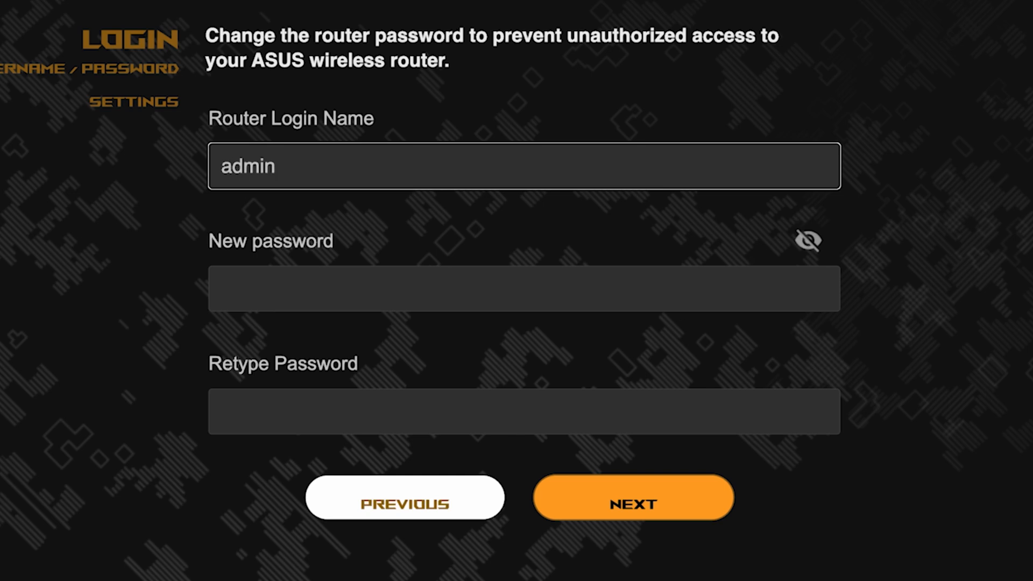
{"action": "left_click", "coordinate": [638, 293]}
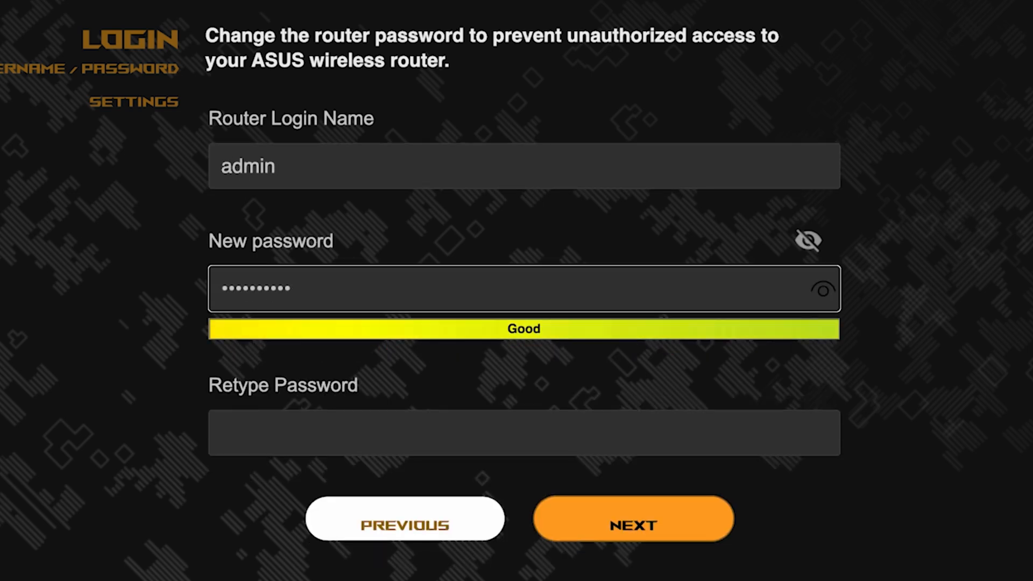
{"action": "left_click", "coordinate": [822, 293]}
{"action": "left_click", "coordinate": [702, 434]}
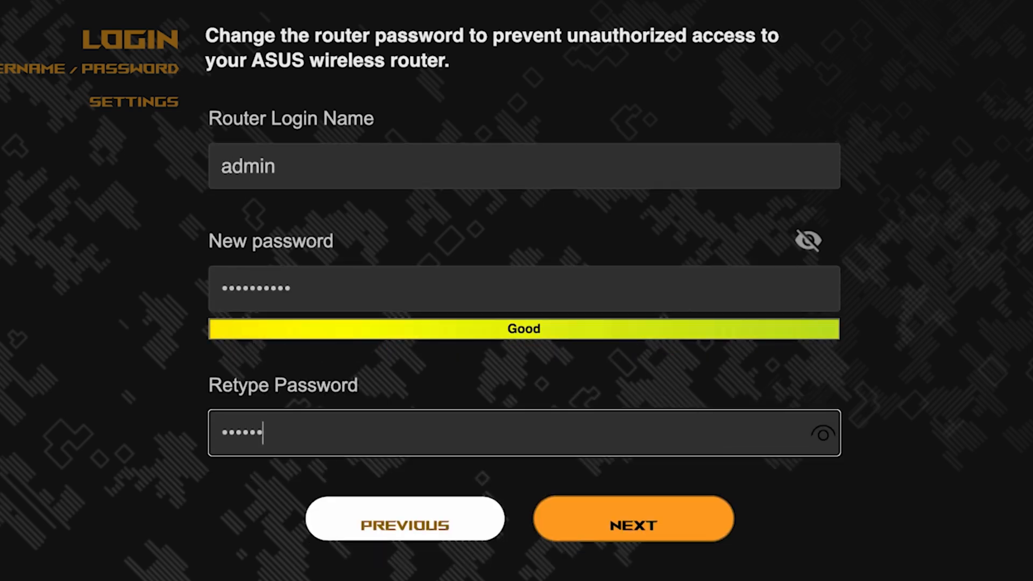
{"action": "left_click", "coordinate": [828, 436]}
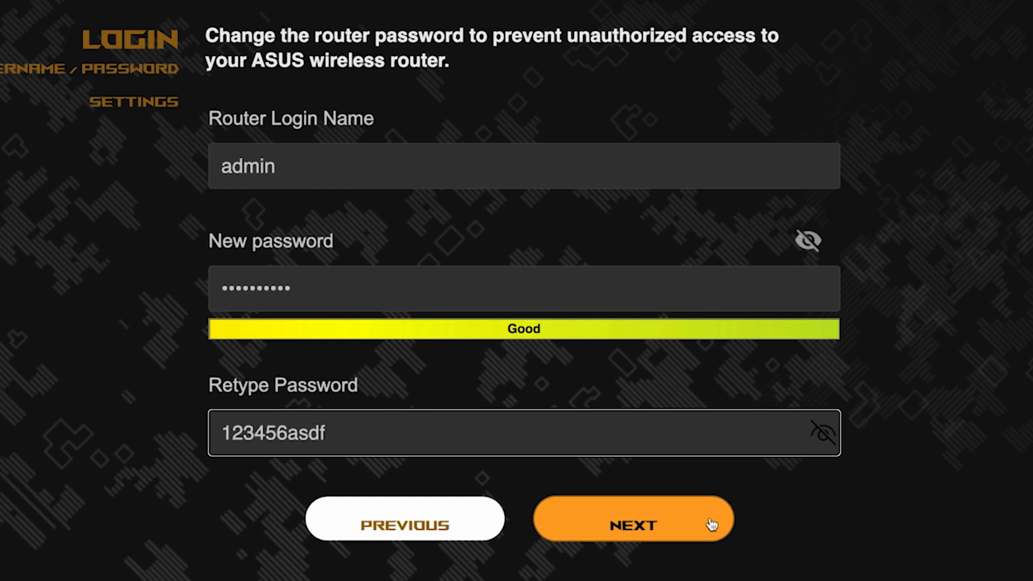
{"action": "left_click", "coordinate": [652, 521]}
{"action": "left_click", "coordinate": [651, 520]}
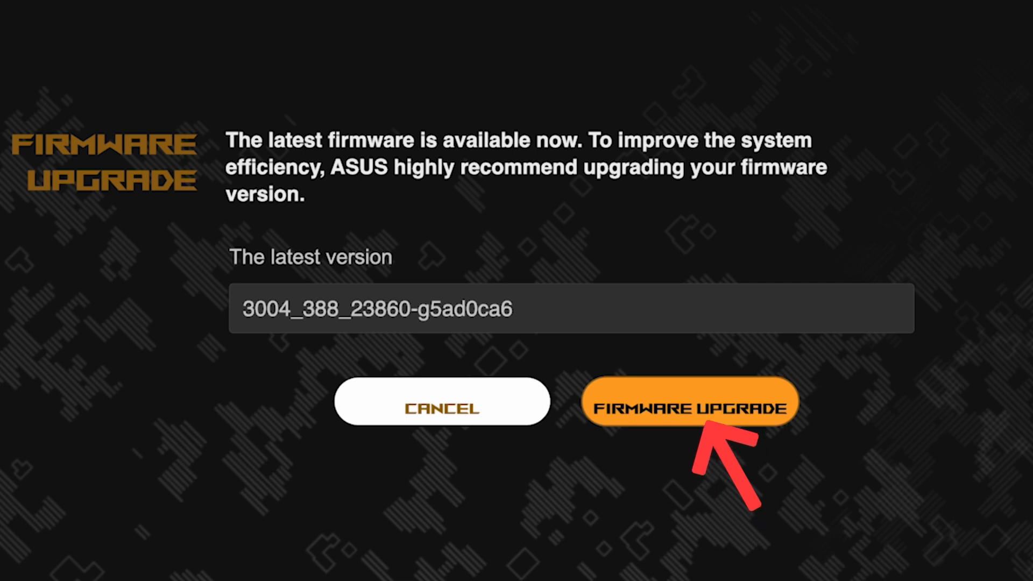
- Start the recommended firmware upgrade to the latest version
{"action": "left_click", "coordinate": [709, 420]}
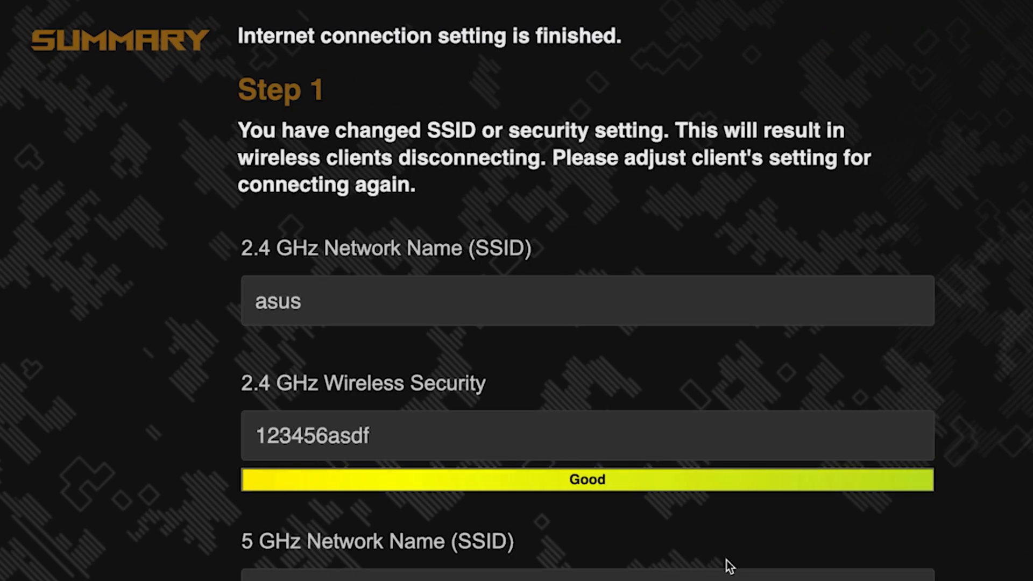
{"action": "scroll", "coordinate": [909, 285], "scroll_direction": "down", "scroll_amount": 3}
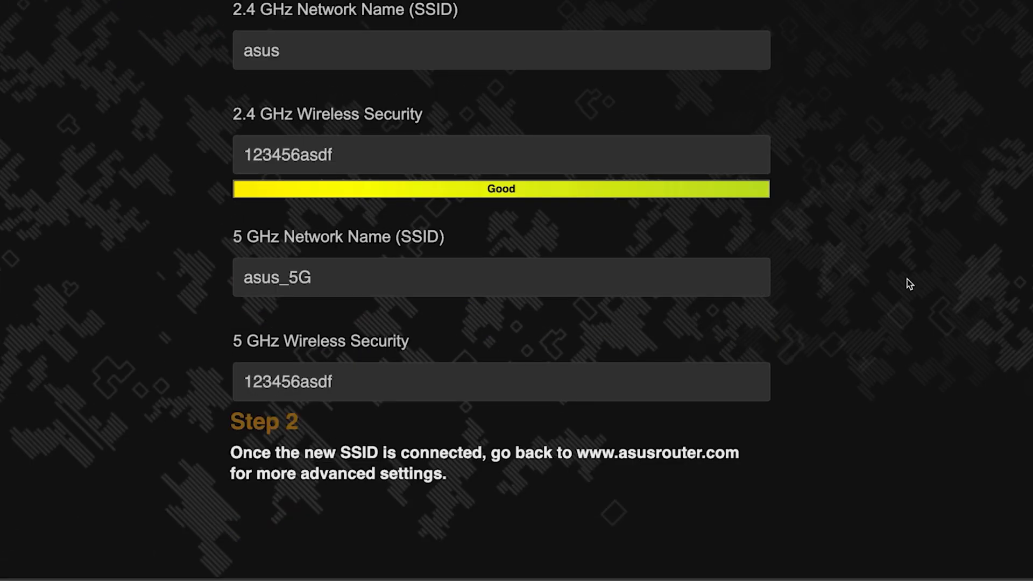
{"action": "scroll", "coordinate": [907, 279], "scroll_direction": "up", "scroll_amount": 1}
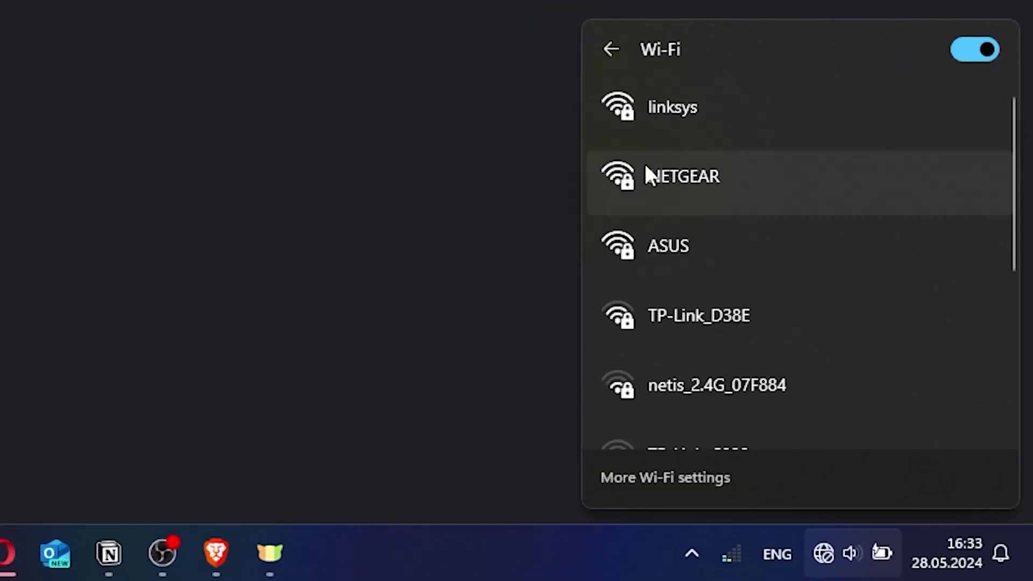
- Connect the computer to the ASUS Wi-Fi network with its security key
{"action": "left_click", "coordinate": [695, 241]}
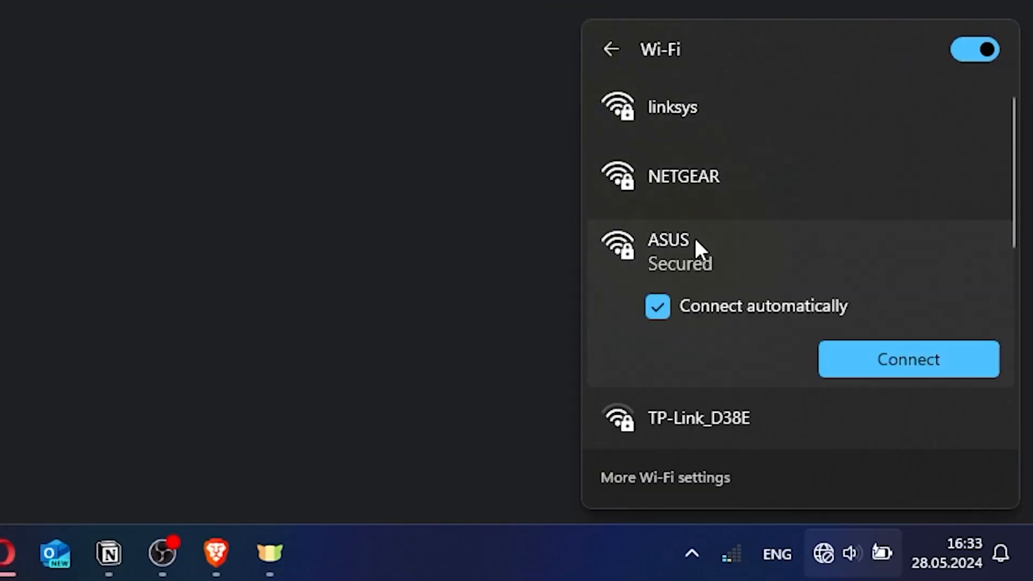
{"action": "left_click", "coordinate": [871, 359]}
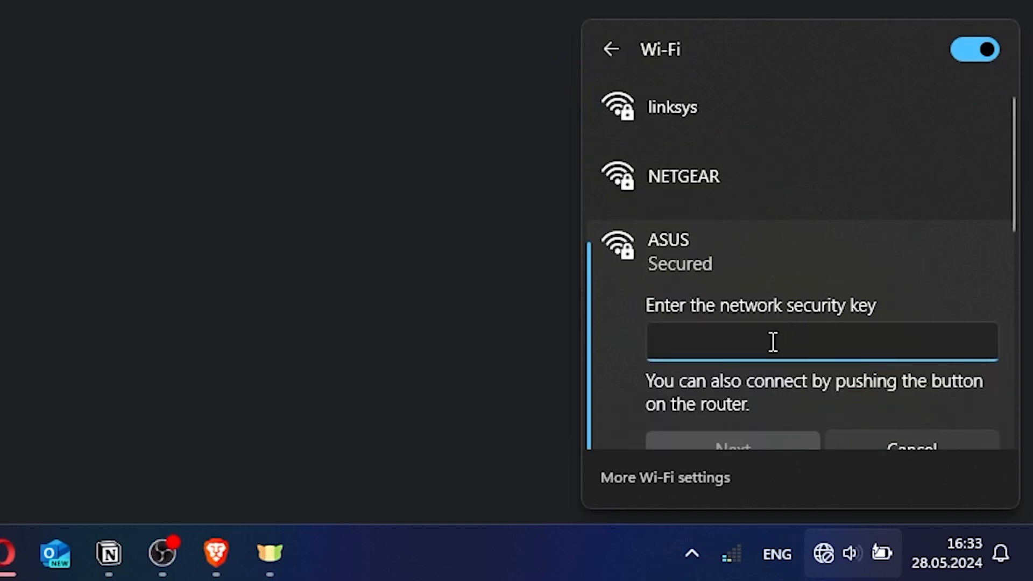
{"action": "type", "text": "**********"}
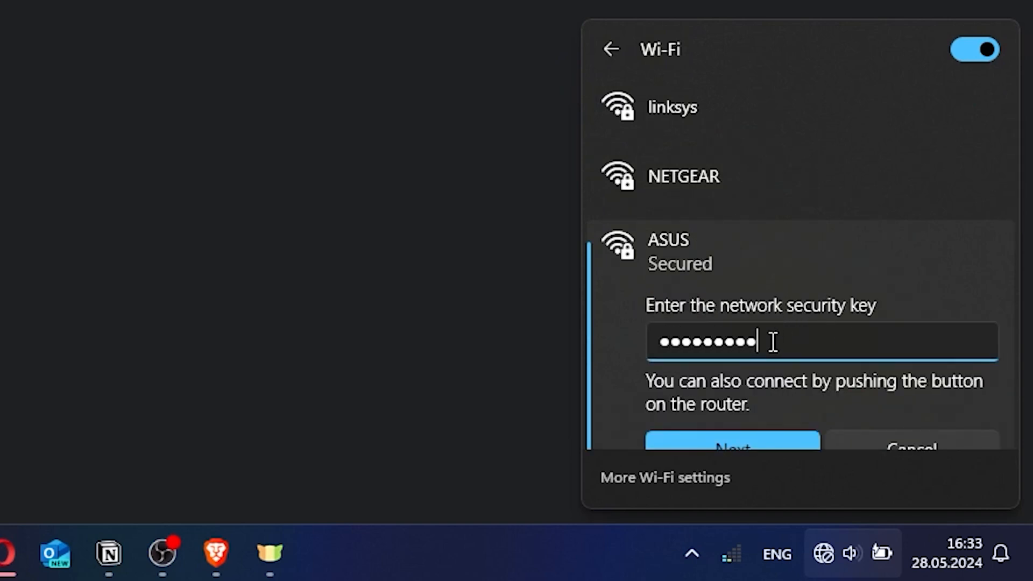
{"action": "left_click", "coordinate": [750, 439]}
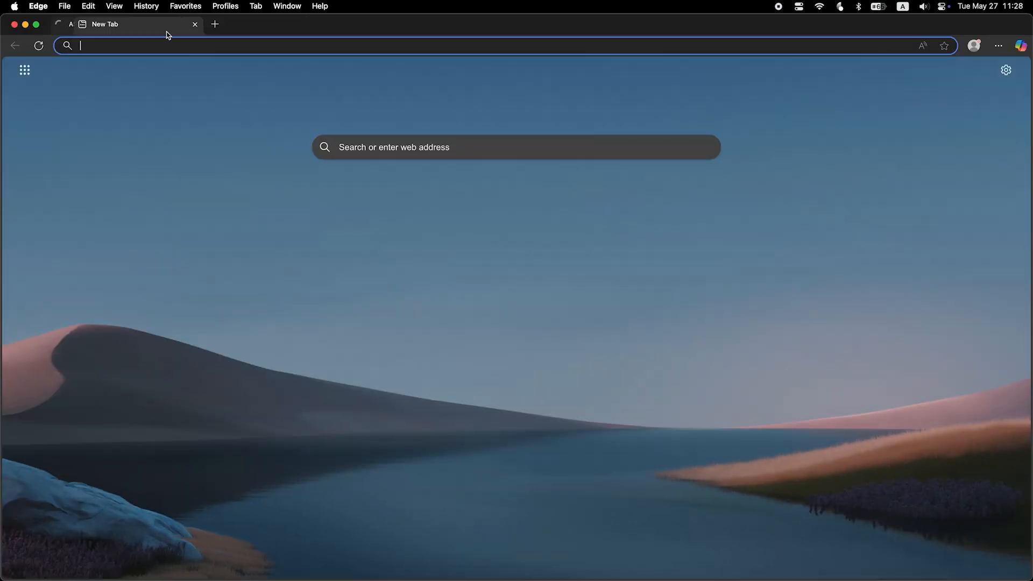
{"action": "type", "text": "asusro"}
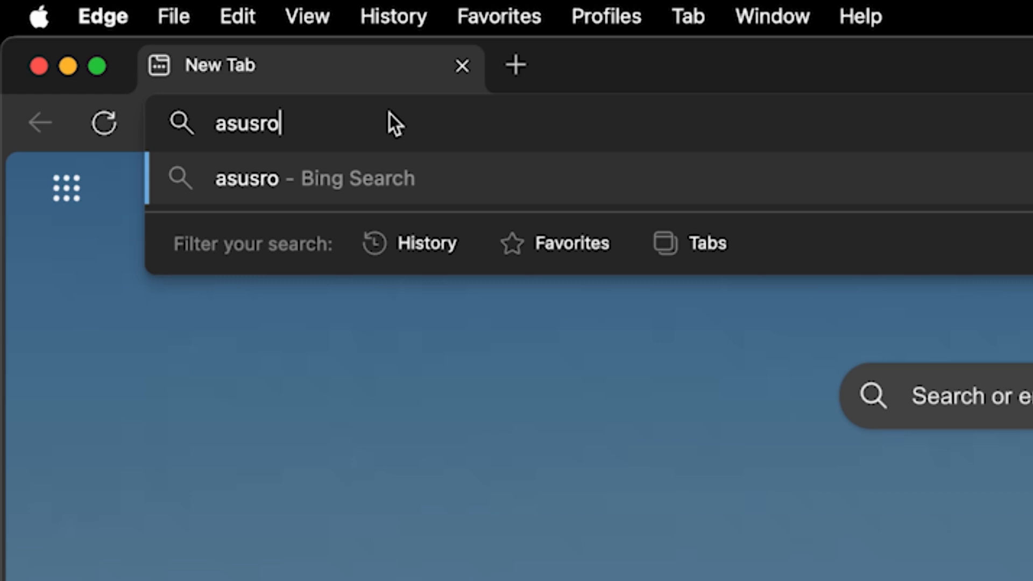
{"action": "type", "text": "uter.com"}
- Sign back in to the router at asusrouter.com as admin
{"action": "key", "text": "Return"}
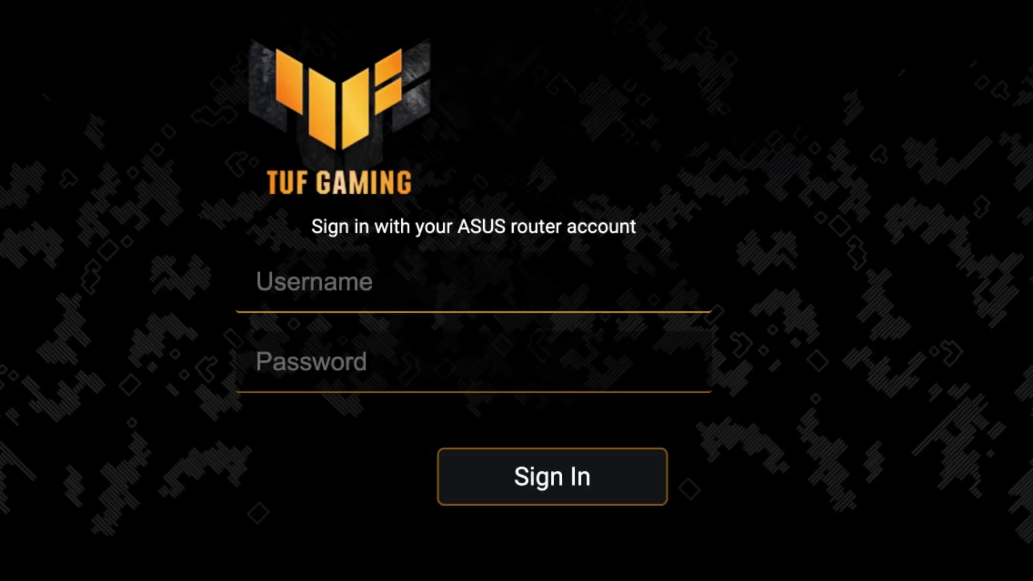
{"action": "type", "text": "ad"}
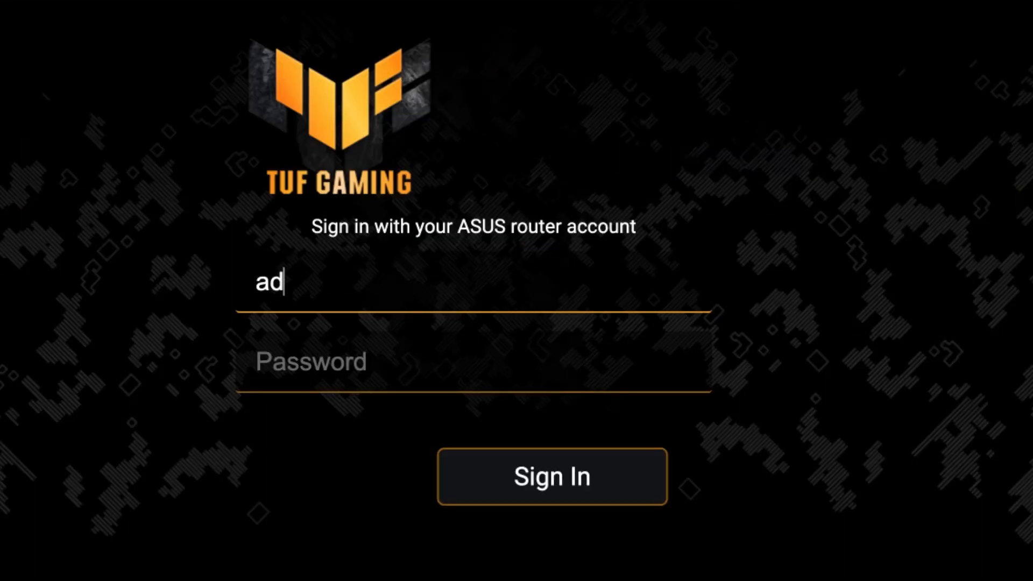
{"action": "type", "text": "min"}
{"action": "key", "text": "Tab"}
{"action": "type", "text": "**********"}
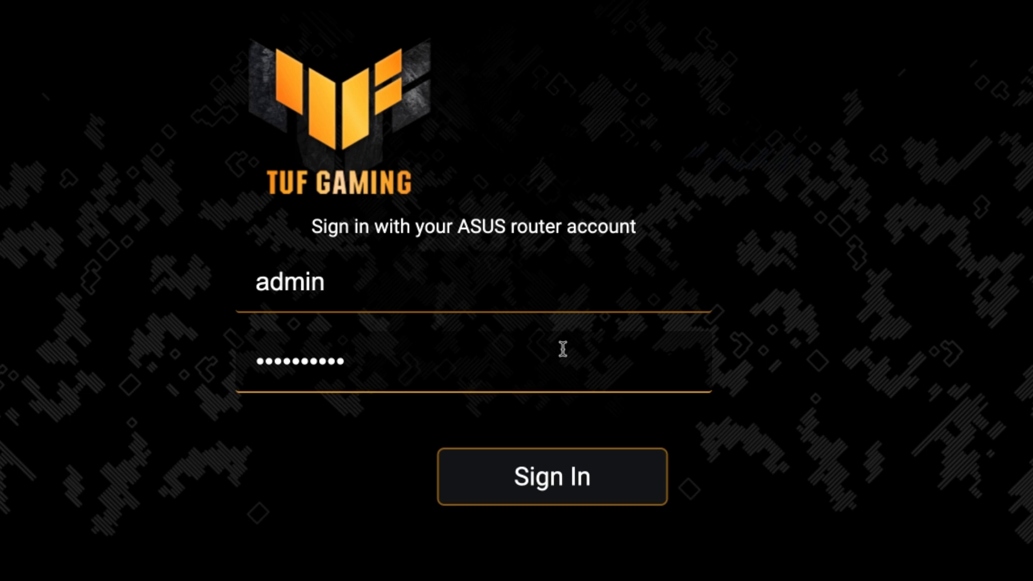
{"action": "left_click", "coordinate": [567, 487]}
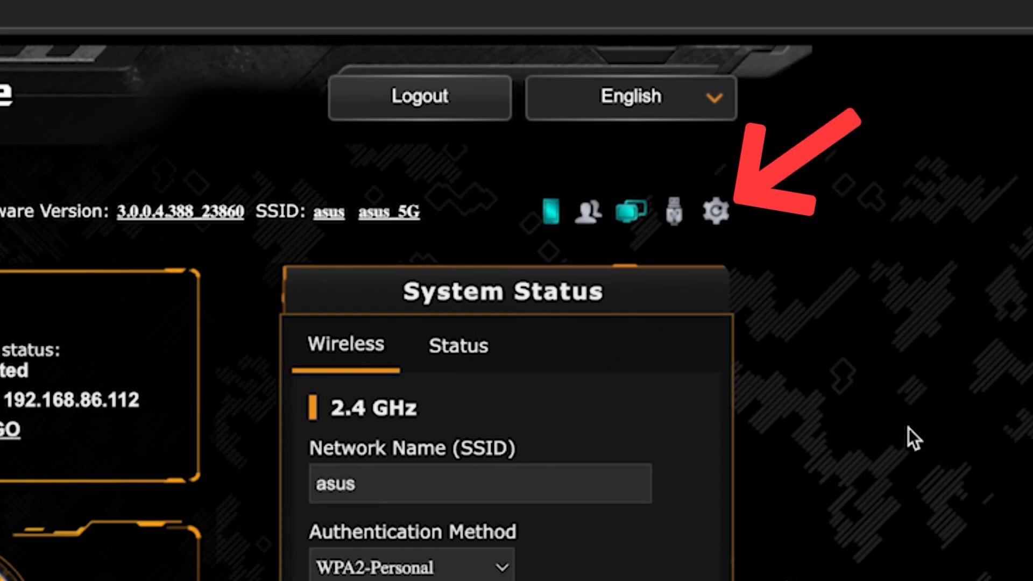
- Reboot the router and confirm the restart
{"action": "left_click", "coordinate": [718, 210]}
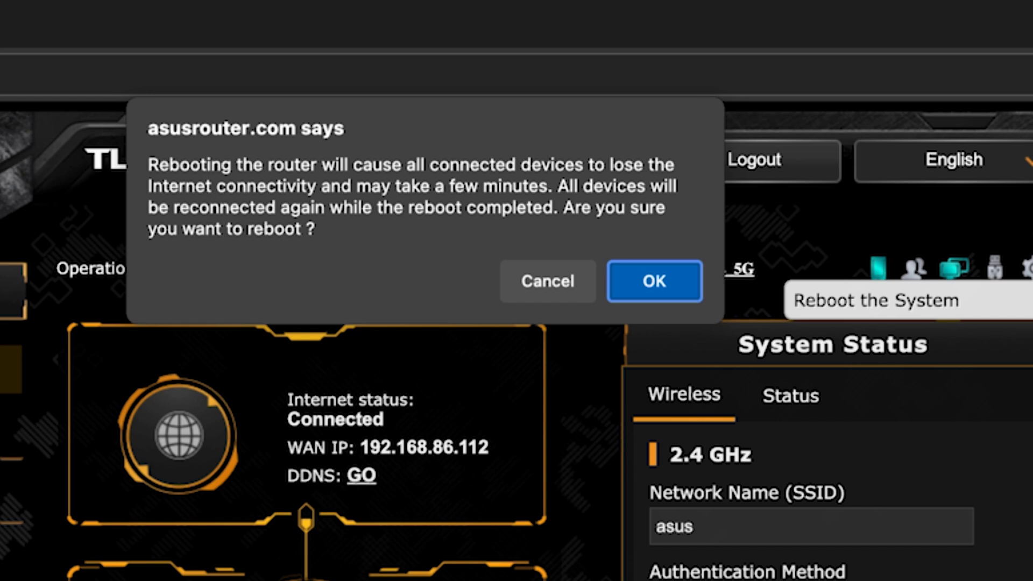
{"action": "left_click", "coordinate": [676, 281]}
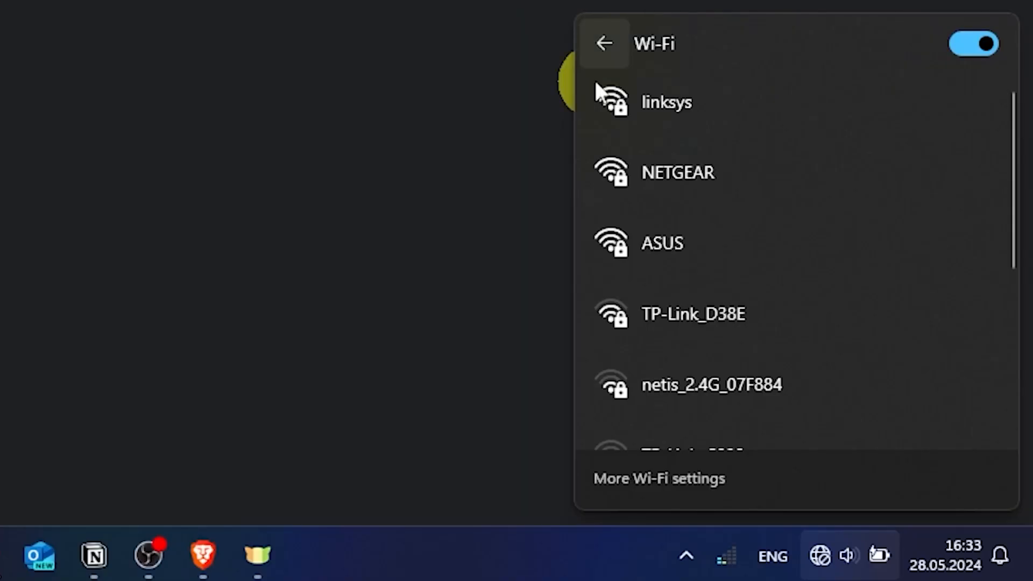
- Reconnect to the ASUS Wi-Fi network with its security key after the reboot
{"action": "left_click", "coordinate": [689, 233]}
{"action": "left_click", "coordinate": [866, 352]}
{"action": "type", "text": "**"}
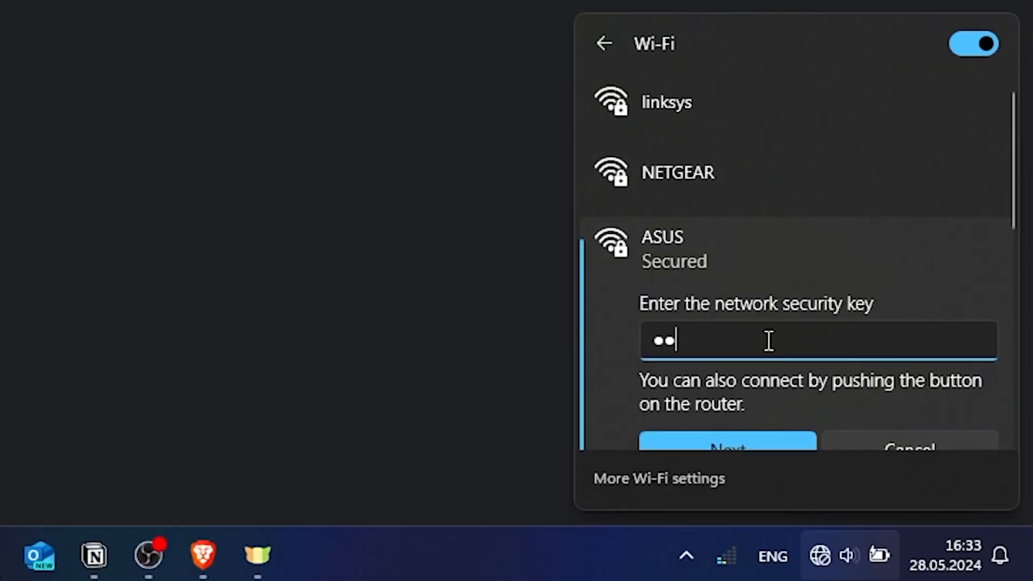
{"action": "type", "text": "********"}
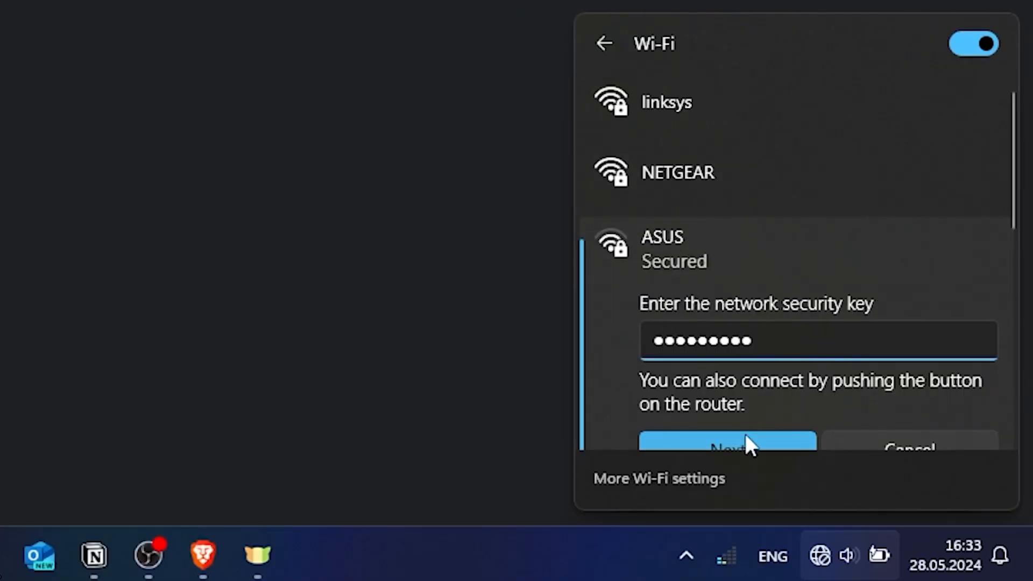
{"action": "left_click", "coordinate": [745, 433]}
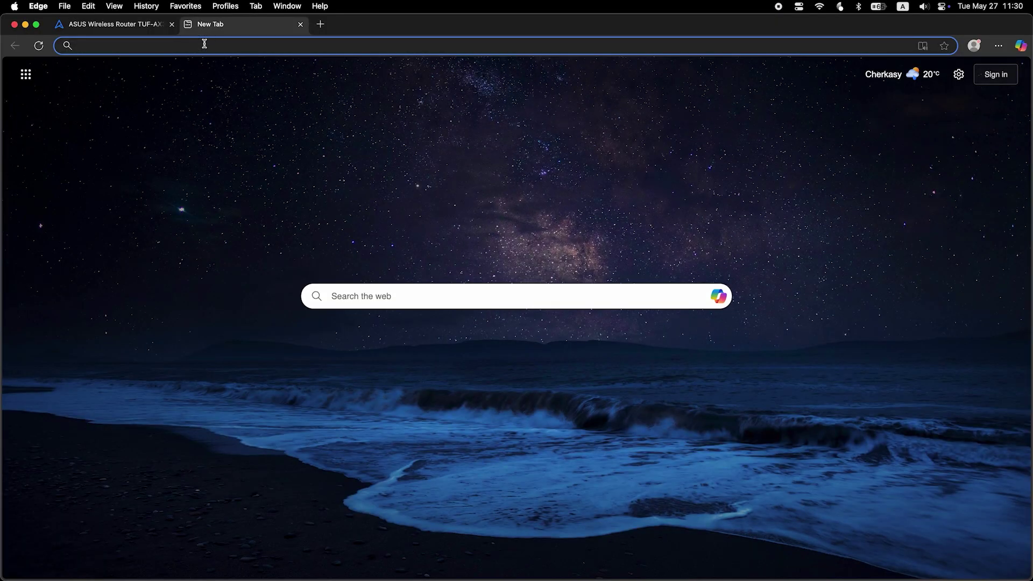
{"action": "type", "text": "ff"}
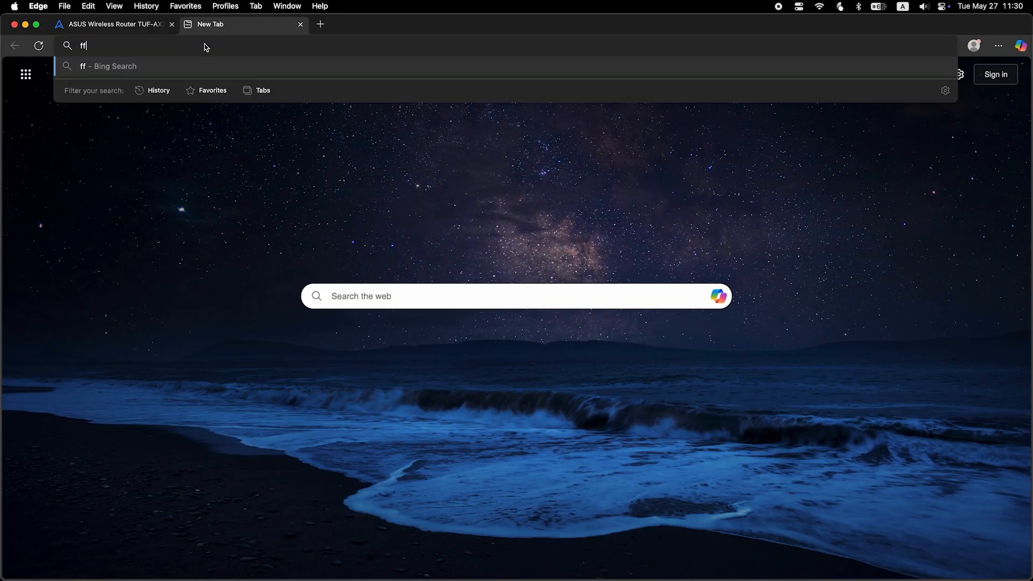
{"action": "type", "text": "f"}
- Search fff in Bing to confirm the internet connection works
{"action": "key", "text": "Return"}
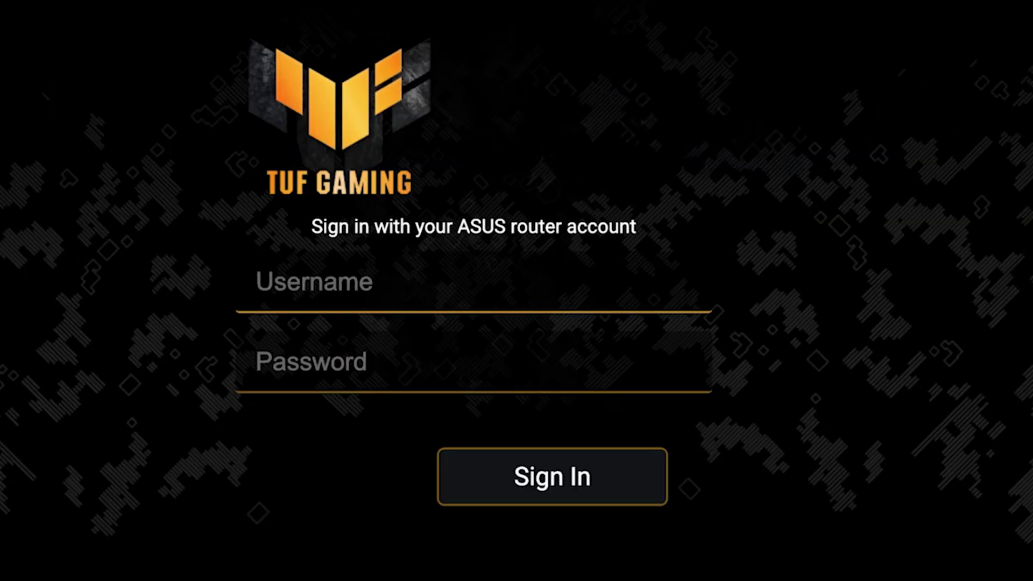
- Sign in to the router dashboard with the admin username and password
{"action": "left_click", "coordinate": [689, 293]}
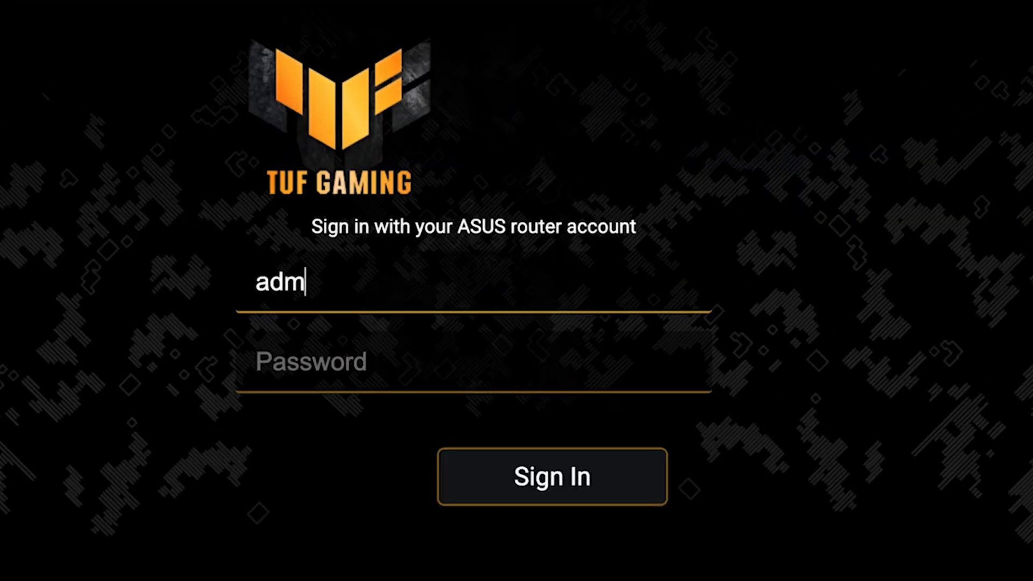
{"action": "key", "text": "Tab"}
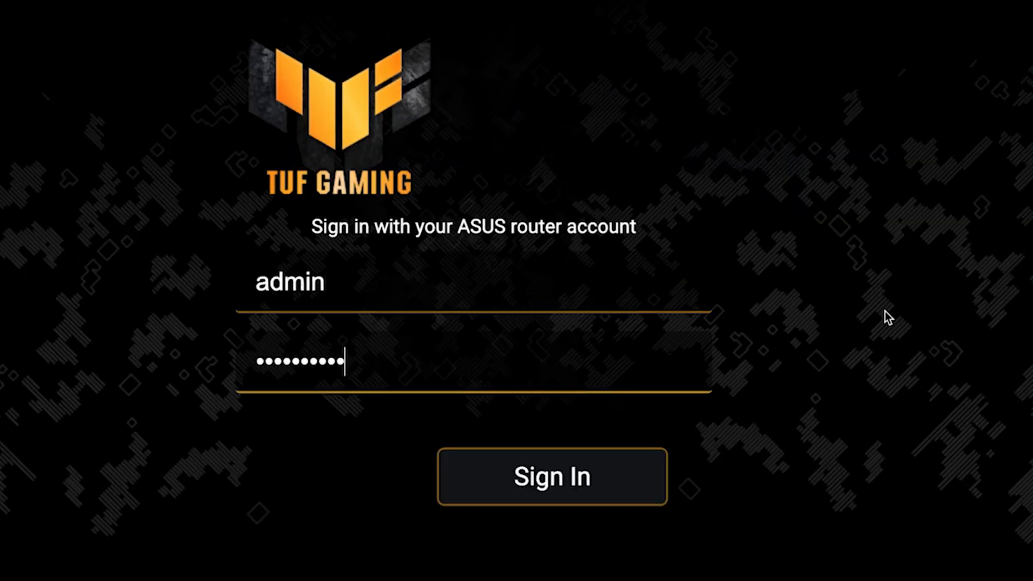
{"action": "key", "text": "Return"}
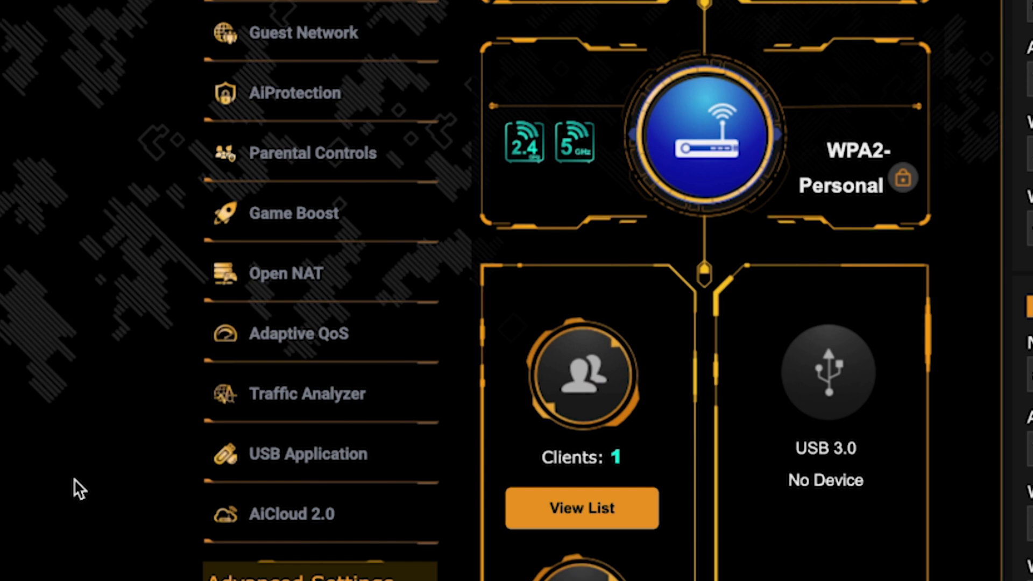
{"action": "scroll", "coordinate": [73, 485], "scroll_direction": "down", "scroll_amount": 1}
{"action": "scroll", "coordinate": [77, 488], "scroll_direction": "down", "scroll_amount": 2}
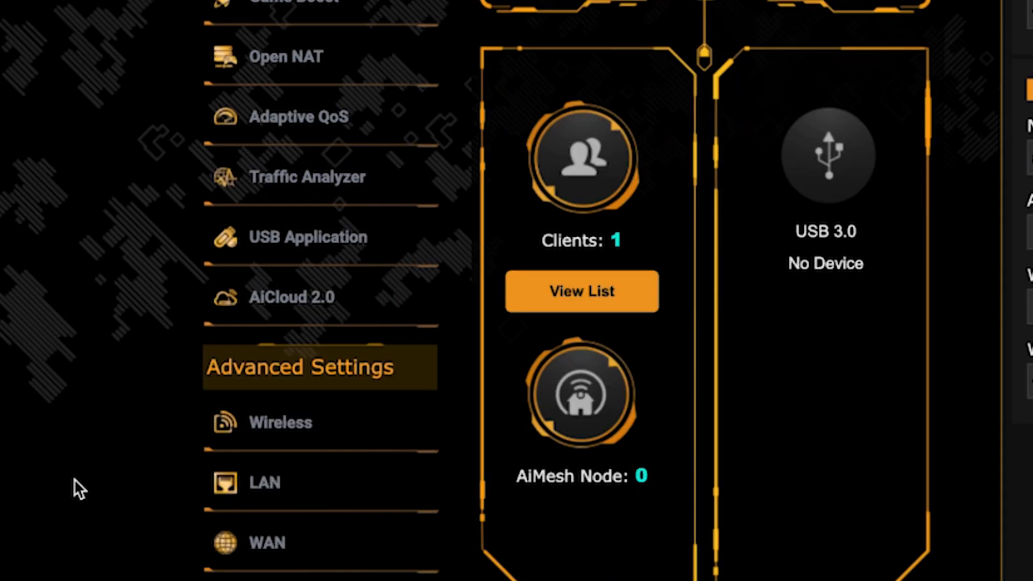
{"action": "scroll", "coordinate": [74, 479], "scroll_direction": "down", "scroll_amount": 3}
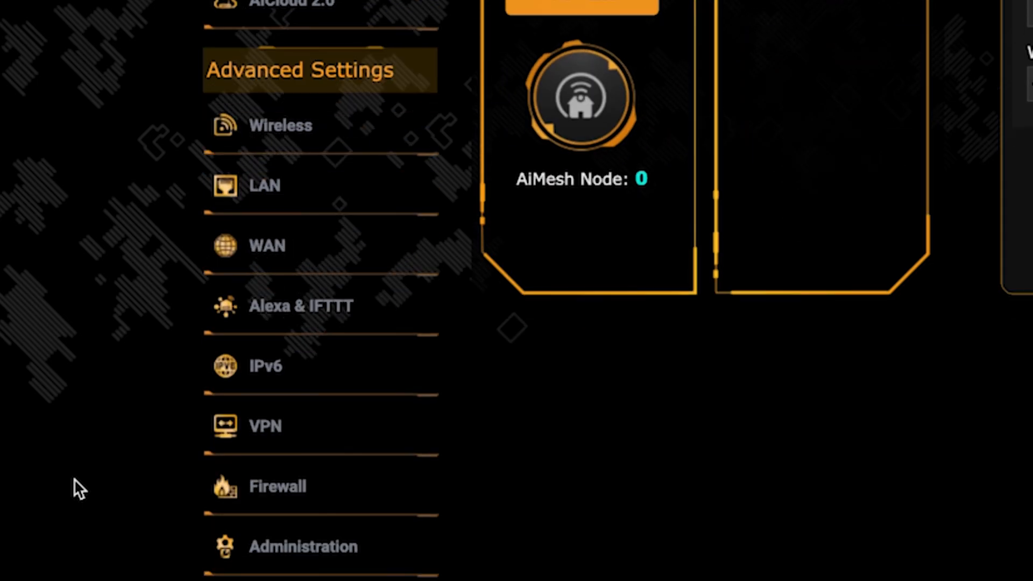
- In WAN settings, clone the computer's MAC address via MAC Clone and apply it
{"action": "left_click", "coordinate": [336, 257]}
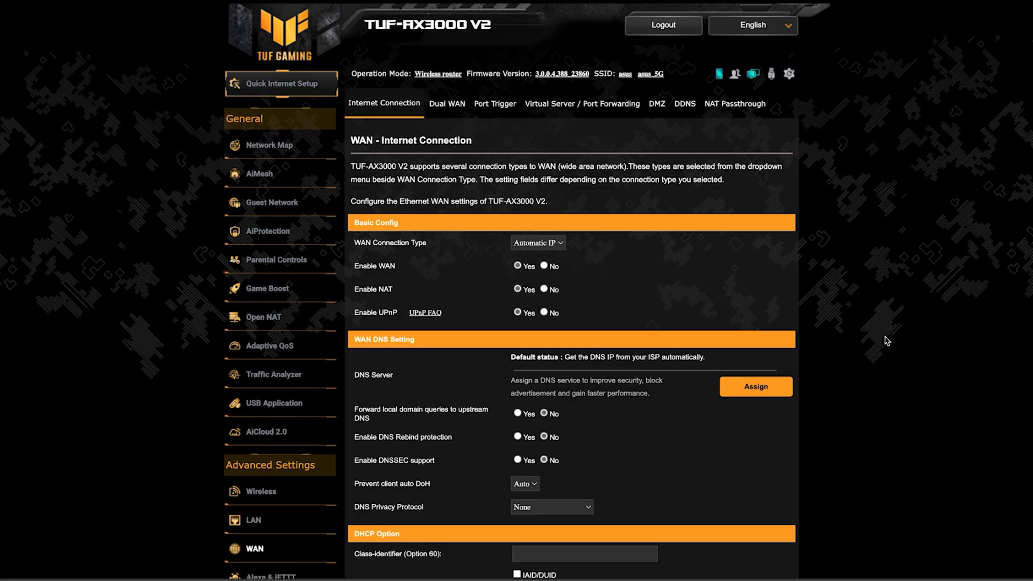
{"action": "scroll", "coordinate": [885, 340], "scroll_direction": "down", "scroll_amount": 4}
{"action": "scroll", "coordinate": [885, 341], "scroll_direction": "down", "scroll_amount": 2}
{"action": "scroll", "coordinate": [886, 341], "scroll_direction": "down", "scroll_amount": 2}
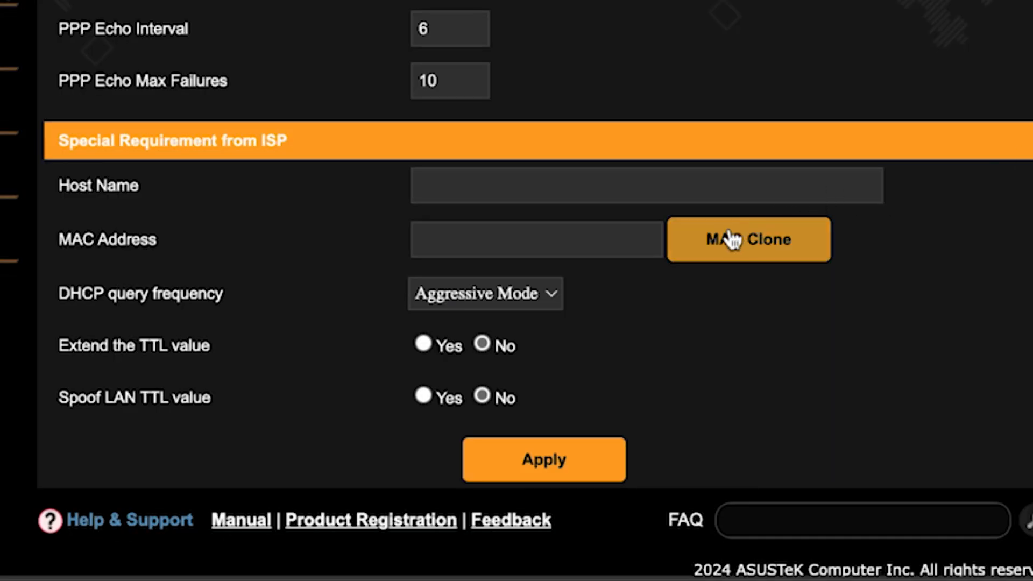
{"action": "left_click", "coordinate": [731, 239]}
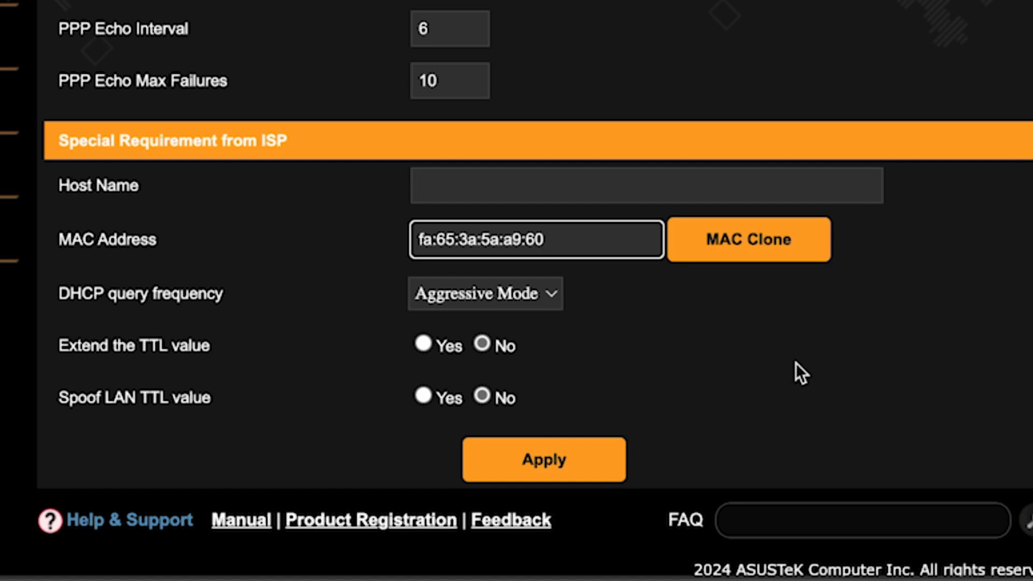
{"action": "left_click", "coordinate": [552, 454]}
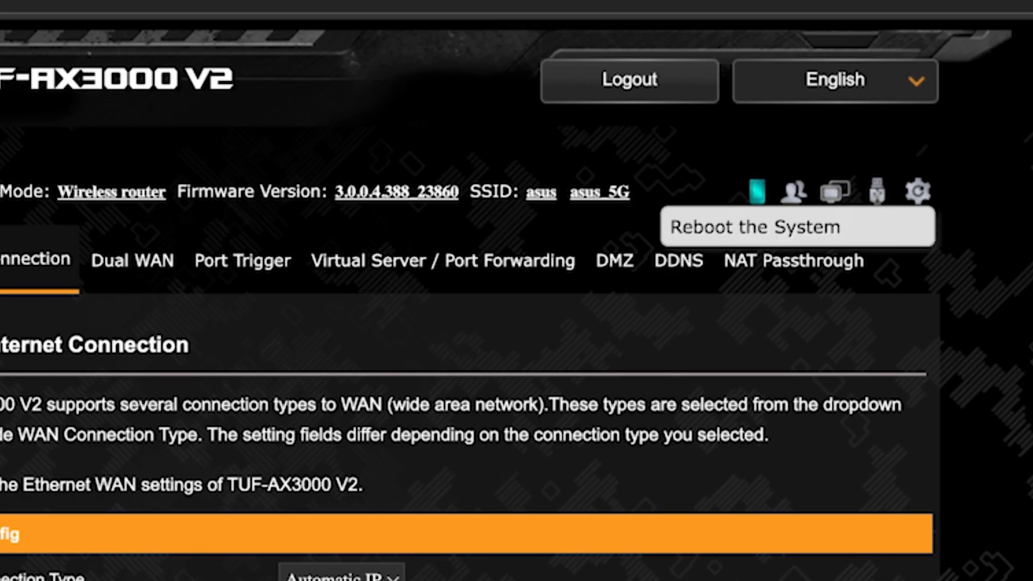
- Reboot the router from the top gear icon and confirm the restart
{"action": "left_click", "coordinate": [920, 194]}
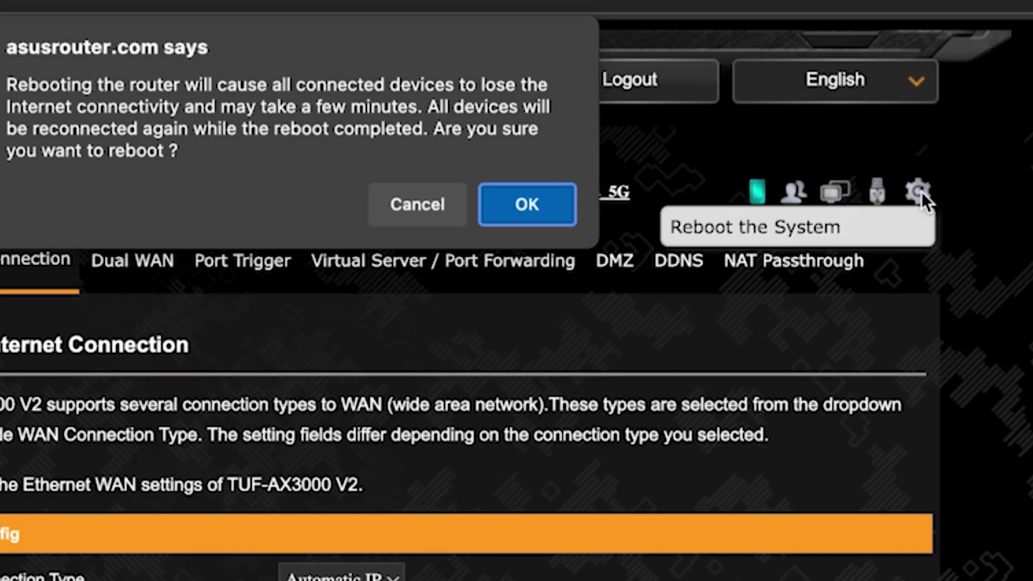
{"action": "left_click", "coordinate": [525, 206]}
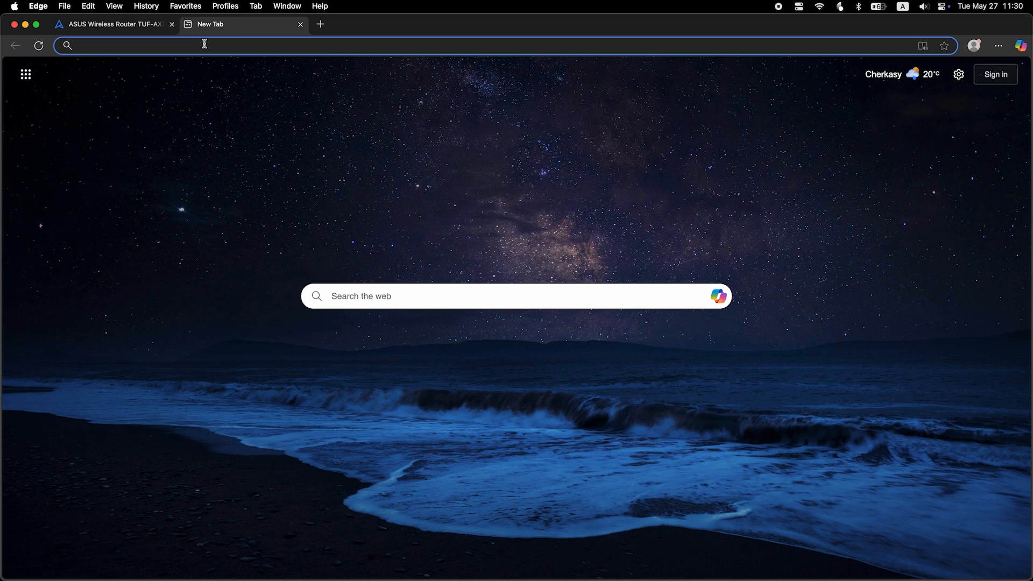
{"action": "type", "text": "fff"}
- Run a Bing search for 'fff' to confirm the internet connection works
{"action": "key", "text": "Return"}
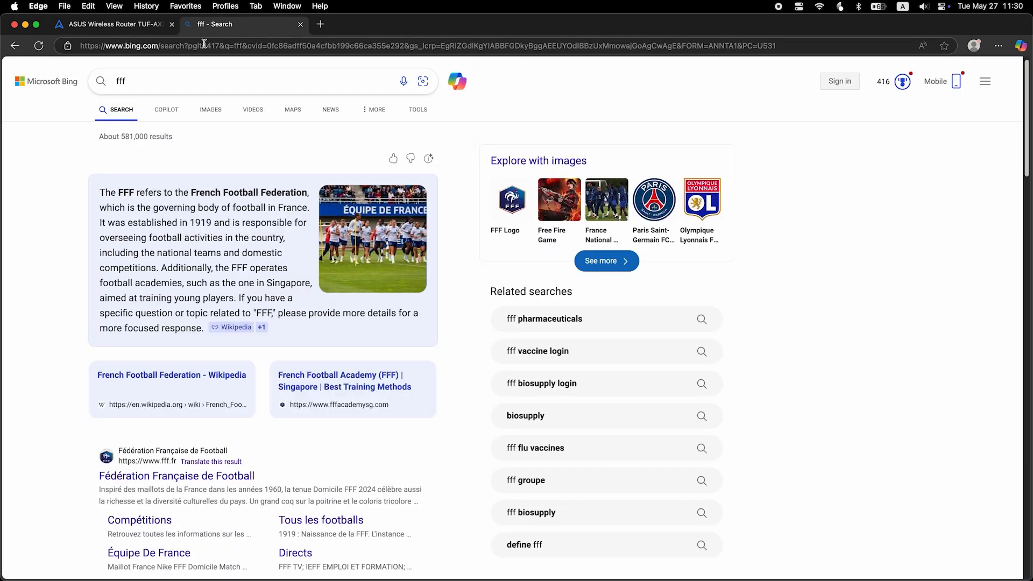